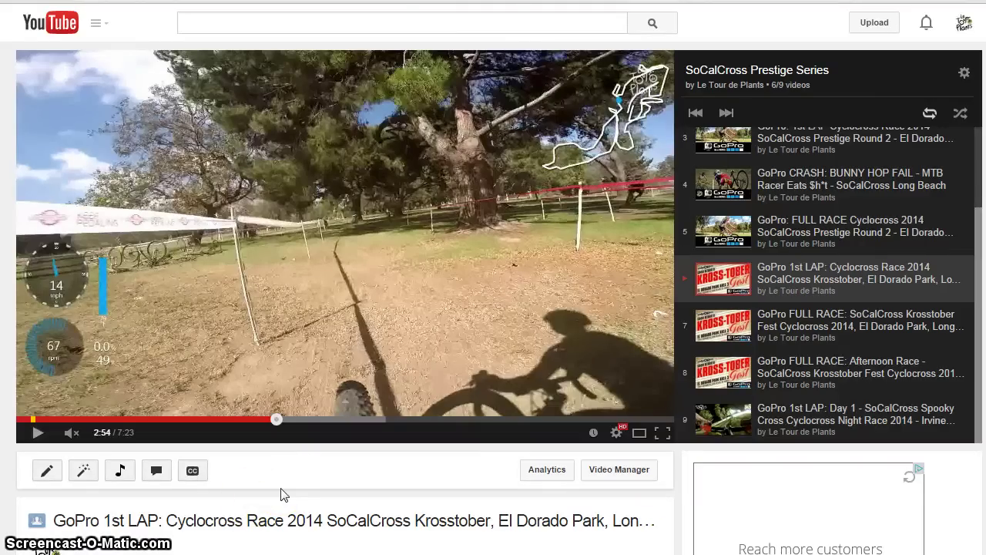
- Leave the YouTube example ride video for VIRB Edit's empty Video Gallery
{"action": "left_click", "coordinate": [261, 483]}
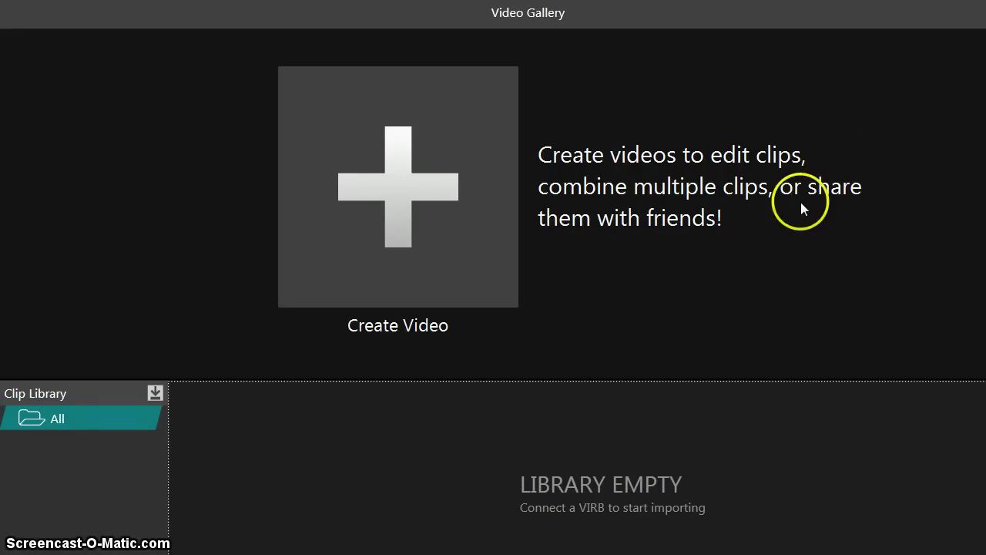
- Start a new video named 'gopro how to' and open its empty timeline
{"action": "left_click", "coordinate": [387, 228]}
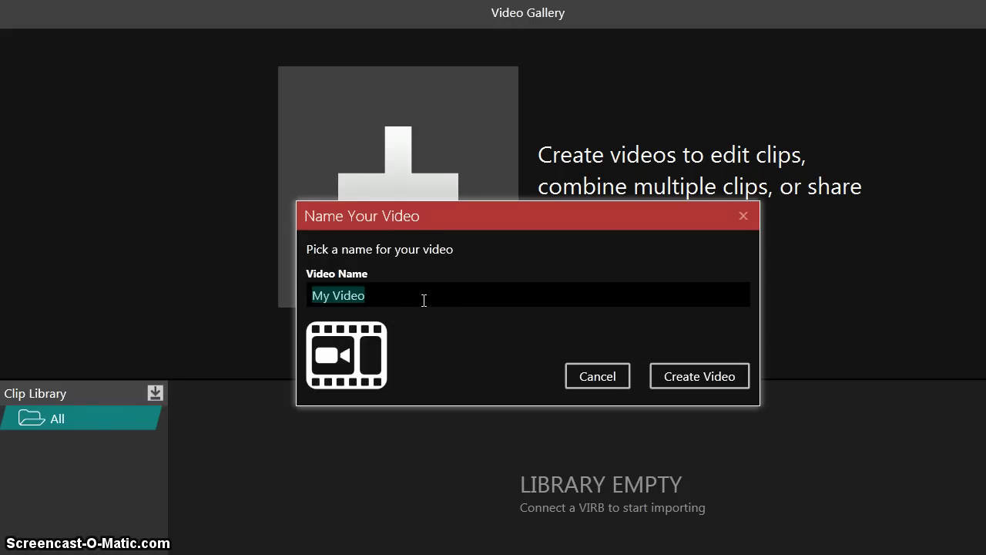
{"action": "type", "text": "gopro "}
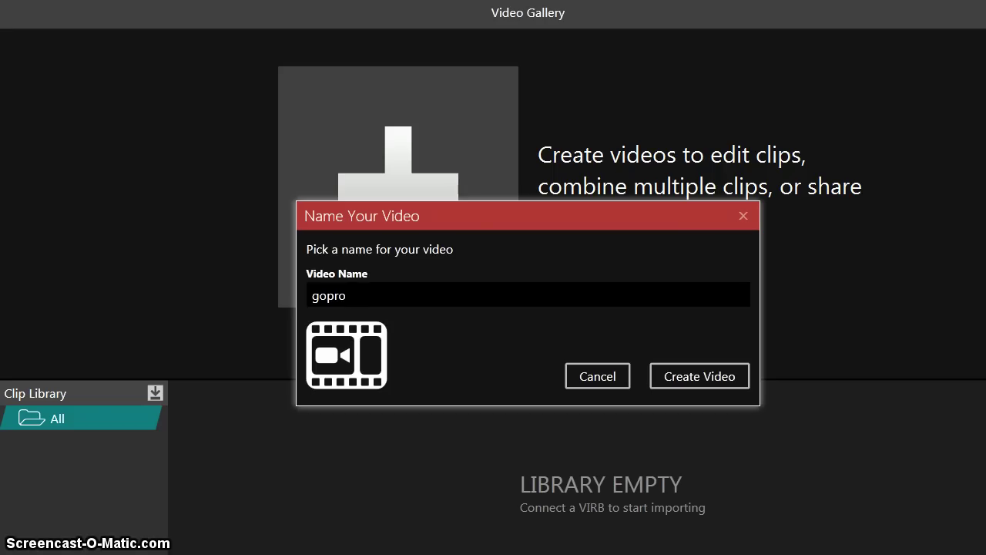
{"action": "type", "text": "how to"}
{"action": "key", "text": "Return"}
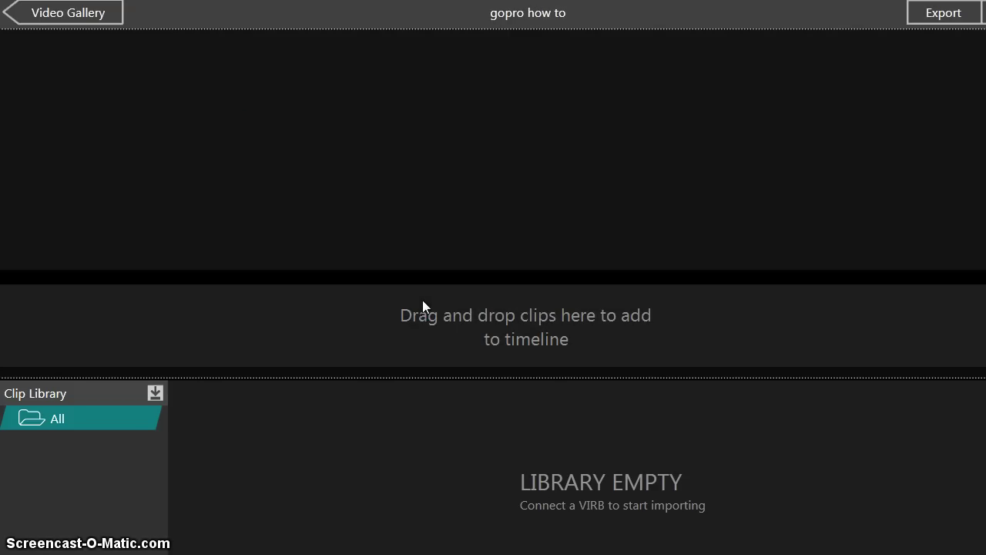
- Import GOPR0011.MP4 from the gopro folder with Import Other, then dismiss Library Updated
{"action": "left_click", "coordinate": [154, 393]}
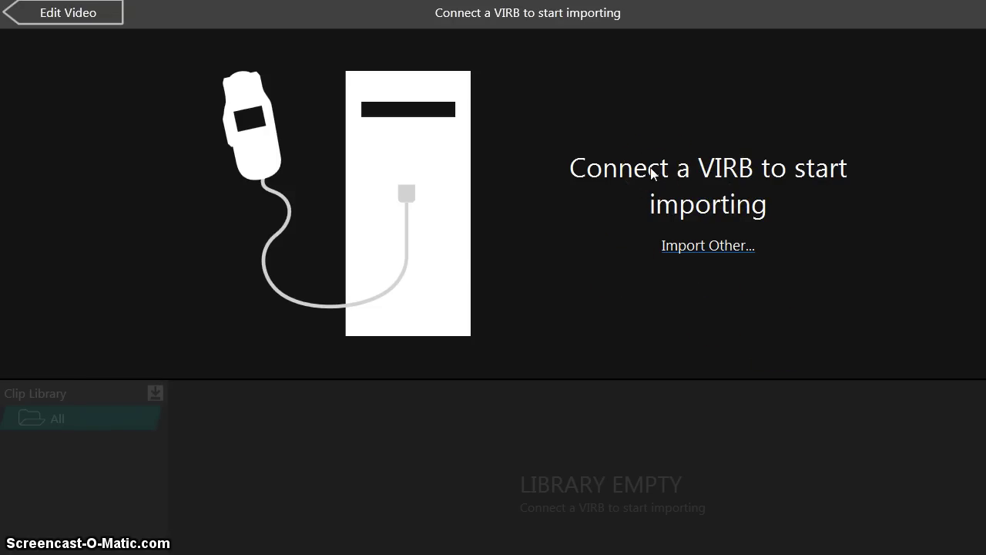
{"action": "left_click", "coordinate": [715, 248]}
{"action": "left_click", "coordinate": [352, 282]}
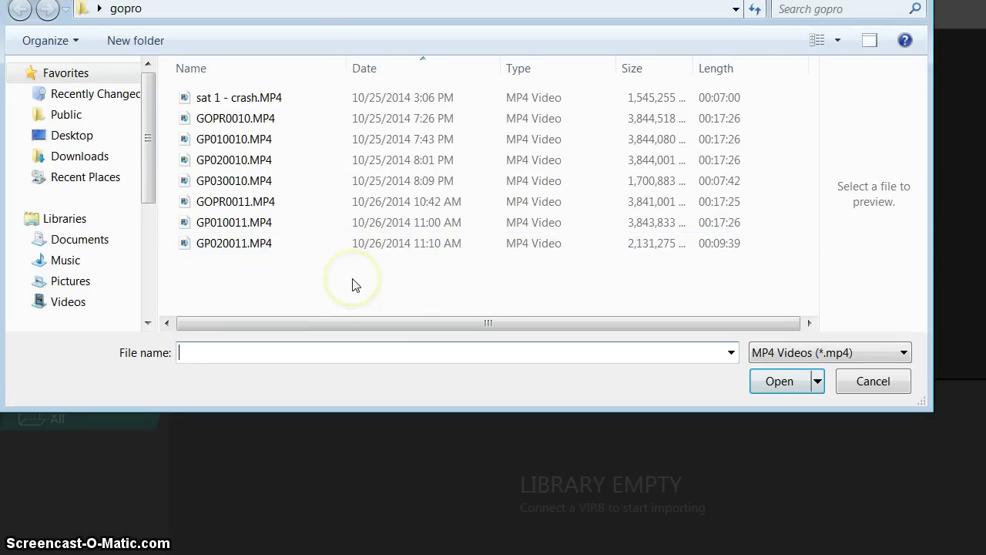
{"action": "left_click", "coordinate": [336, 254]}
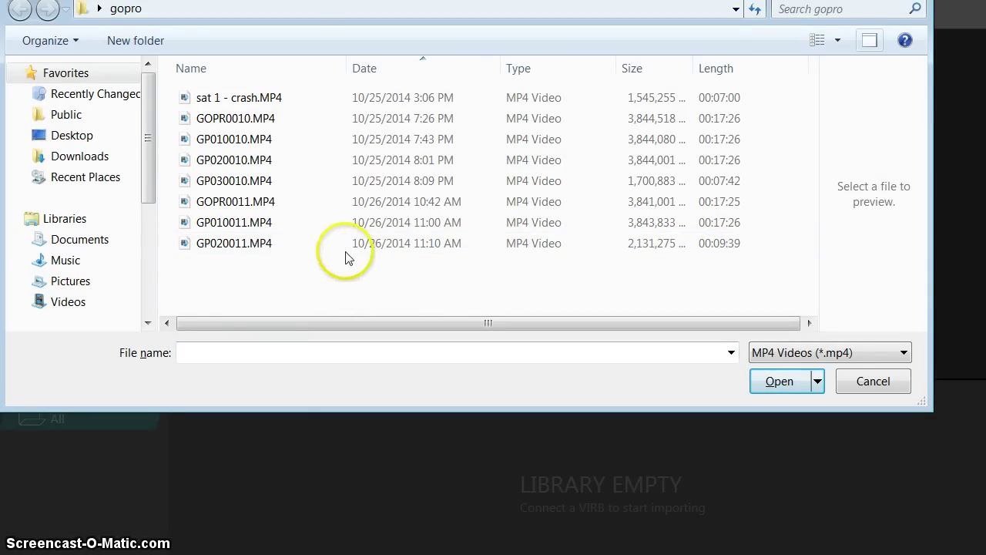
{"action": "left_click", "coordinate": [276, 209]}
{"action": "left_click", "coordinate": [780, 381]}
{"action": "left_click", "coordinate": [696, 339]}
{"action": "left_click", "coordinate": [498, 256]}
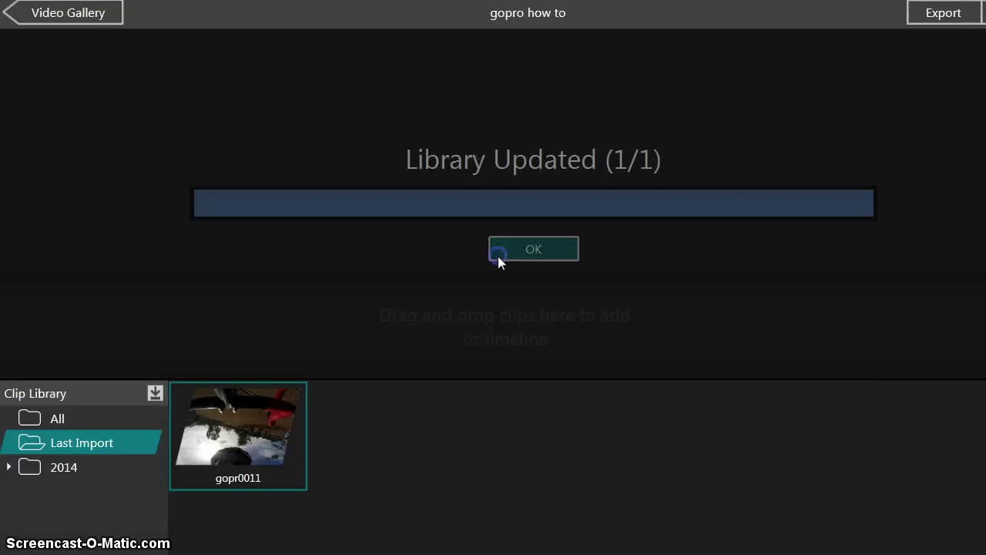
- Drag the gopr0011 clip from the library onto the timeline
{"action": "left_click", "coordinate": [481, 277]}
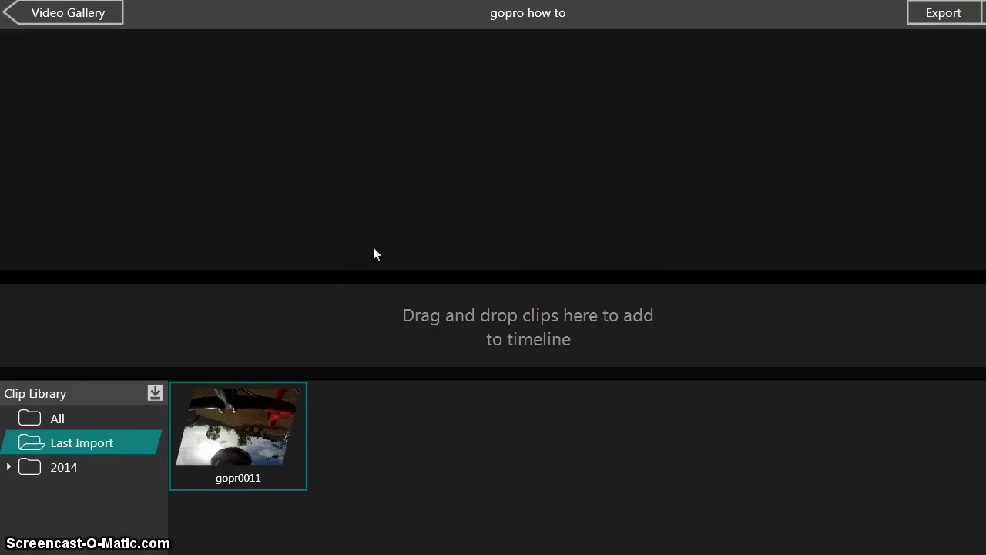
{"action": "left_click_drag", "start_coordinate": [287, 409], "coordinate": [454, 319]}
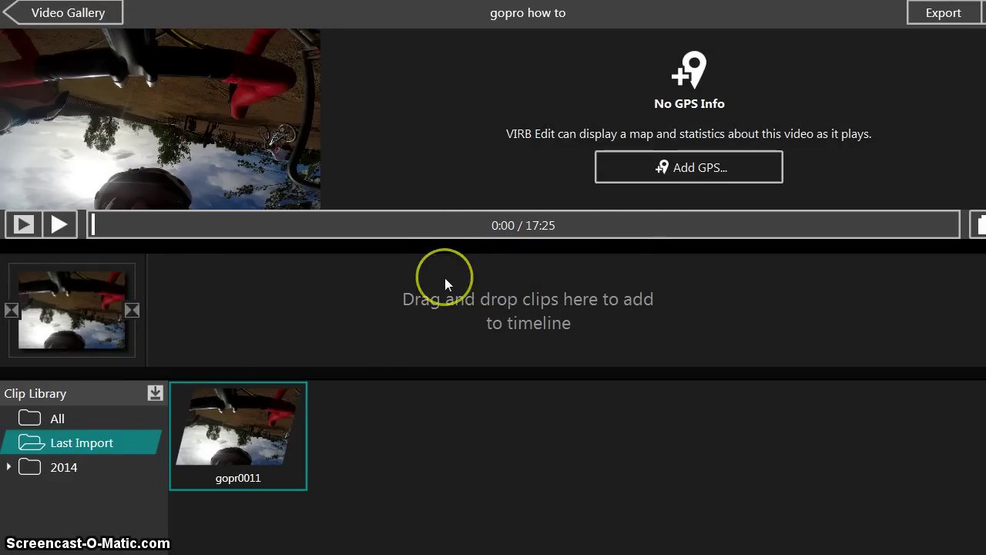
{"action": "left_click", "coordinate": [702, 178]}
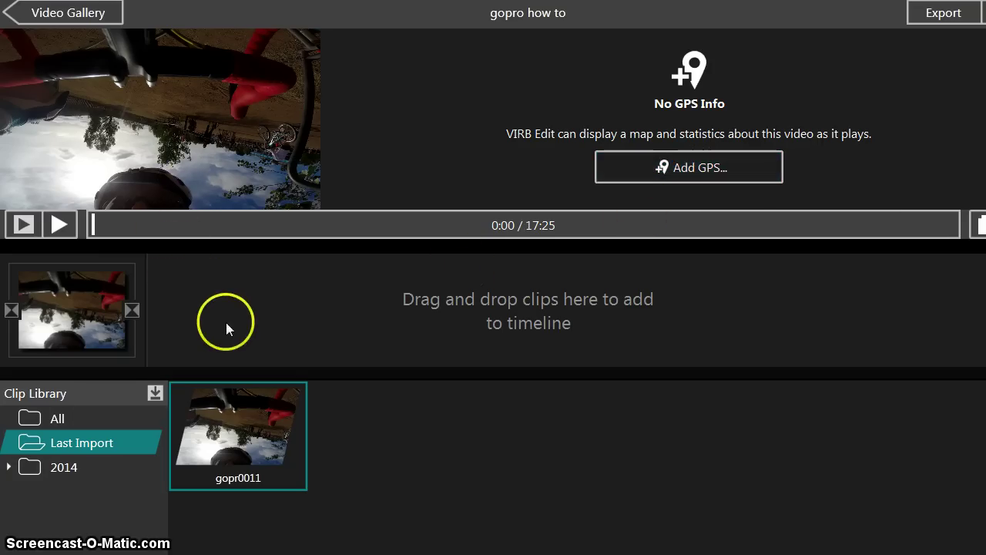
- Flip the upside-down gopr0011 footage so it plays right side up
{"action": "left_click", "coordinate": [102, 335]}
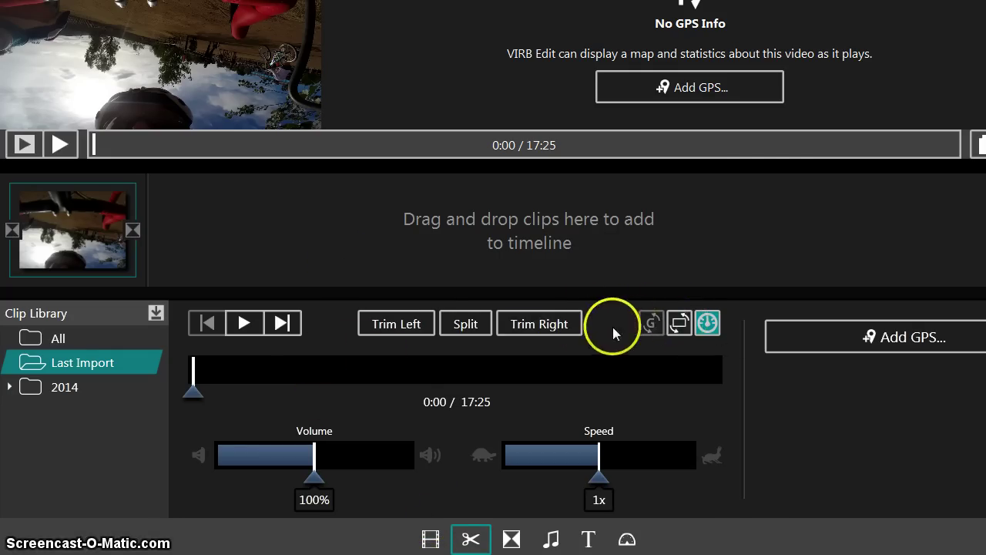
{"action": "left_click", "coordinate": [679, 324]}
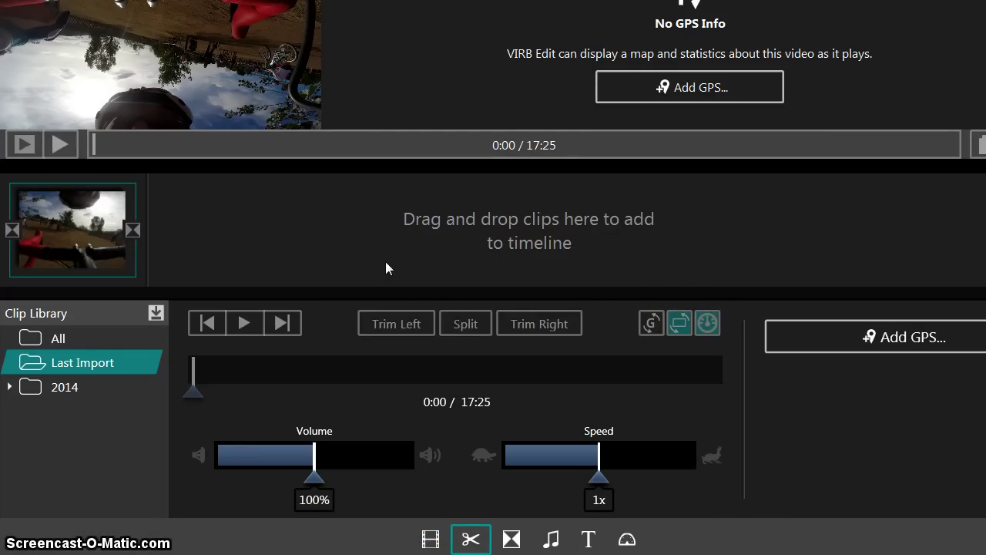
{"action": "left_click", "coordinate": [307, 324]}
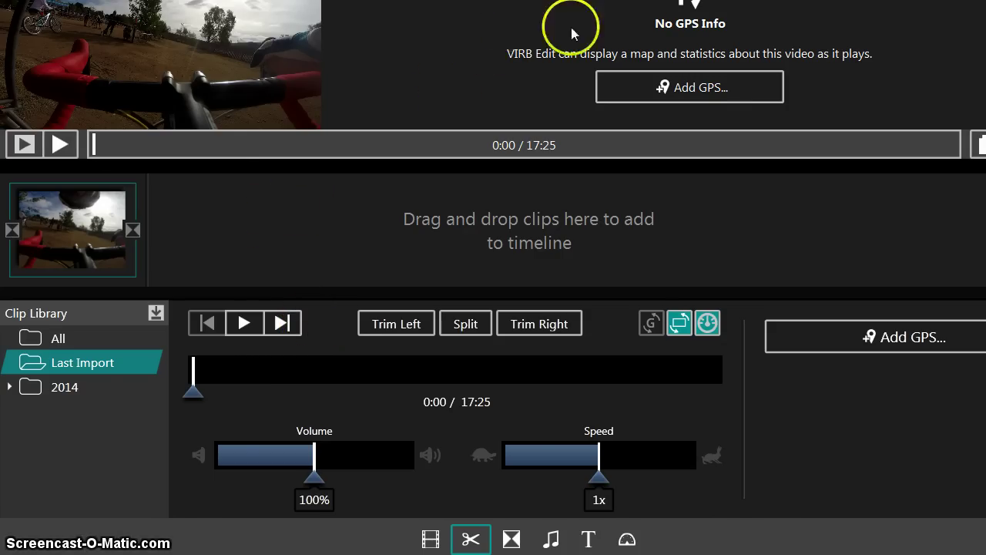
- Attach a .fit GPS log manually, showing the ride track near Blue Diamond Haul Rd
{"action": "left_click", "coordinate": [733, 91]}
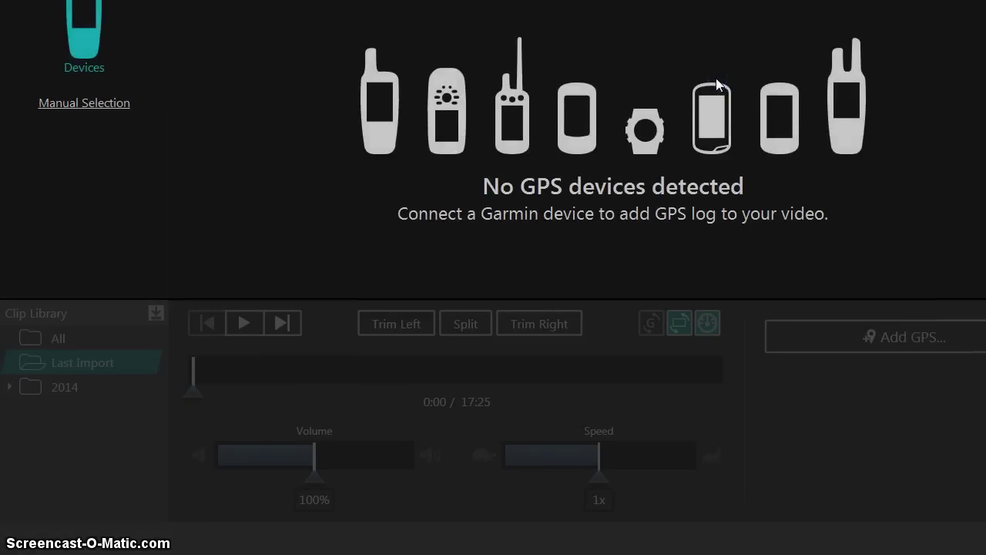
{"action": "left_click", "coordinate": [697, 104]}
{"action": "left_click", "coordinate": [111, 71]}
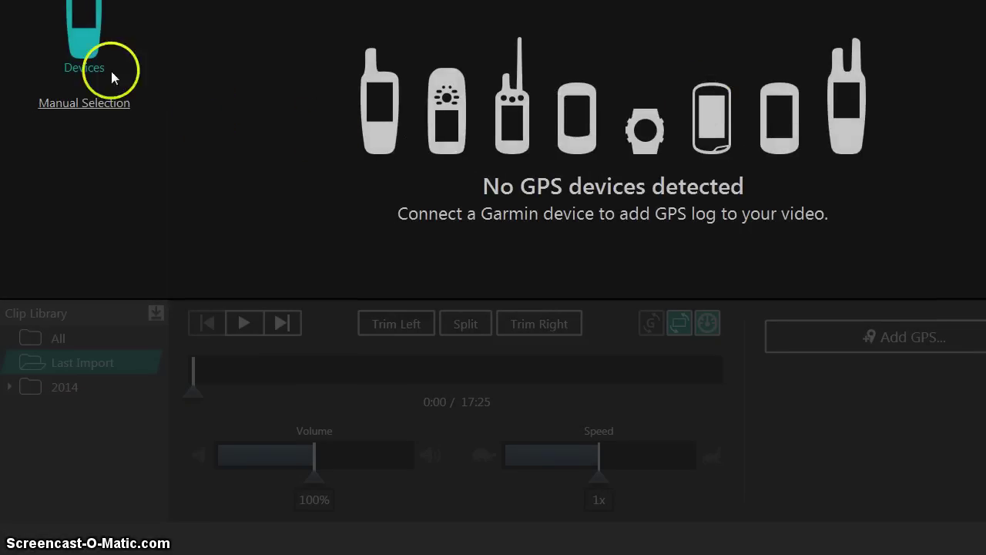
{"action": "left_click", "coordinate": [127, 110]}
{"action": "left_click", "coordinate": [125, 110]}
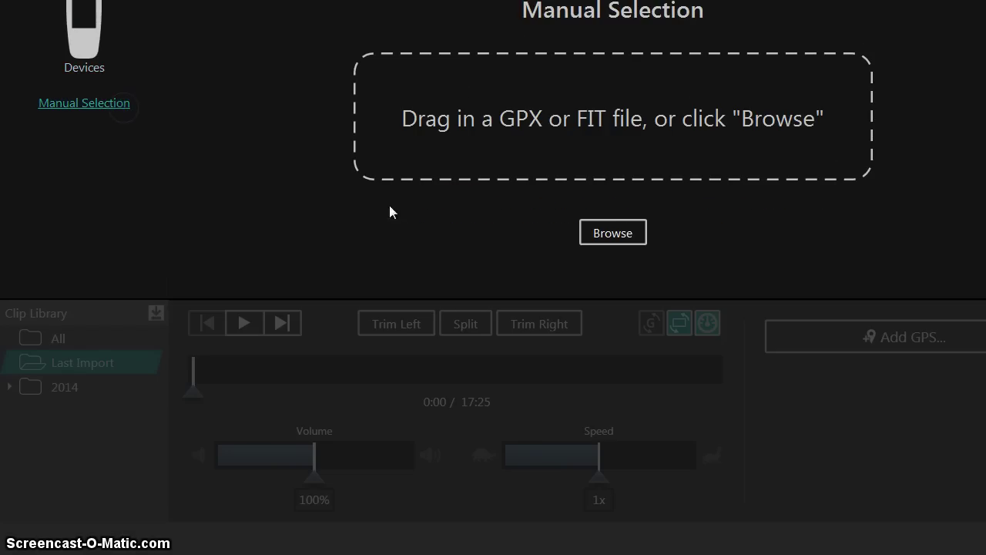
{"action": "left_click", "coordinate": [593, 232]}
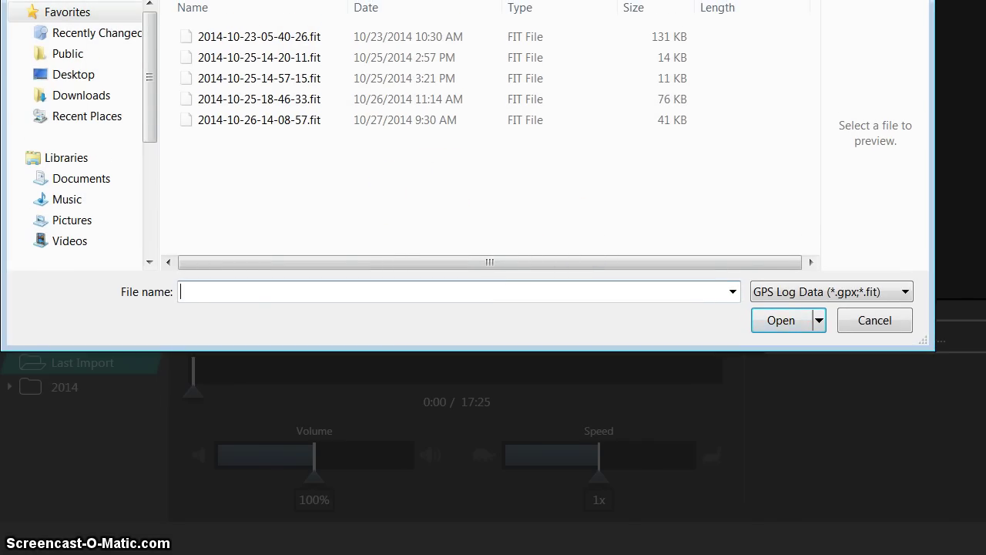
{"action": "double_click", "coordinate": [592, 28]}
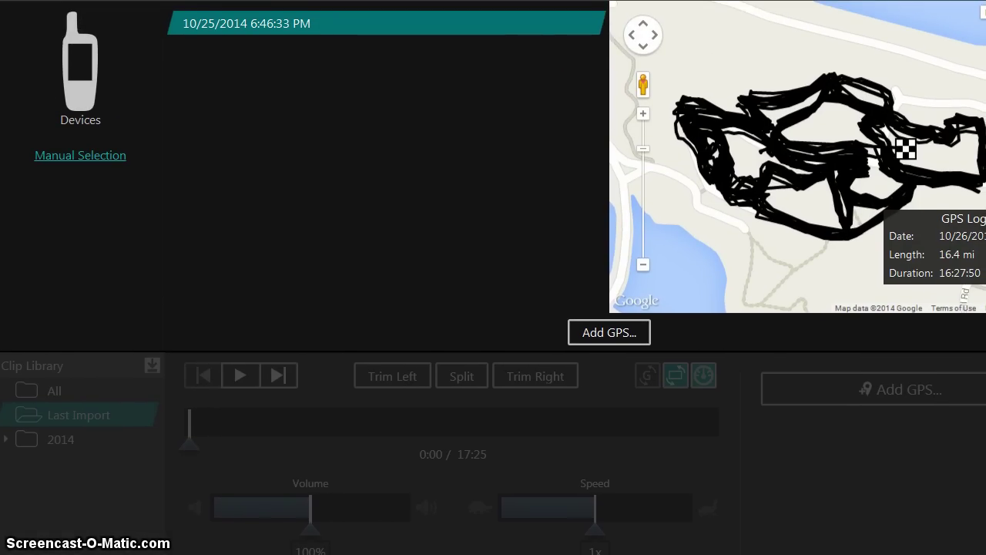
{"action": "left_click", "coordinate": [627, 334]}
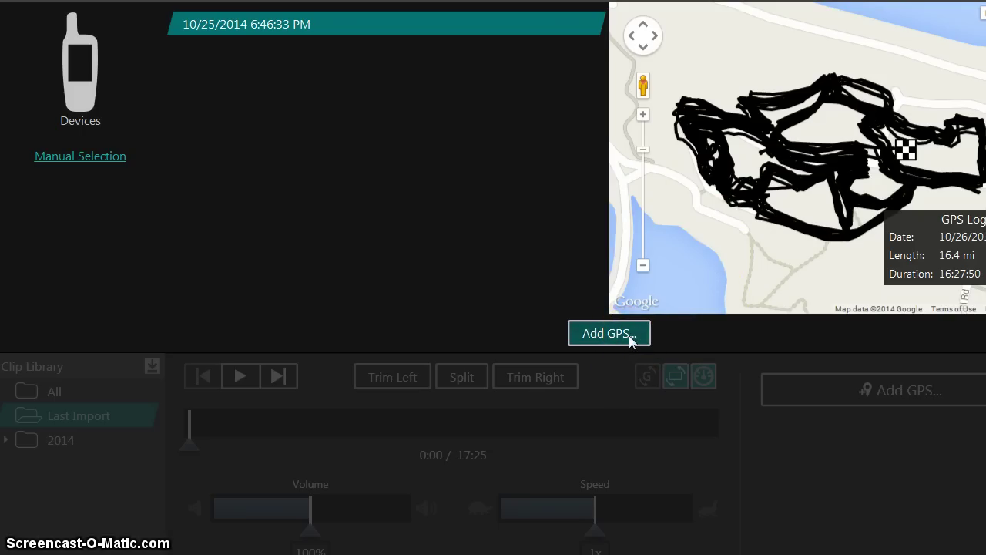
{"action": "left_click", "coordinate": [633, 337]}
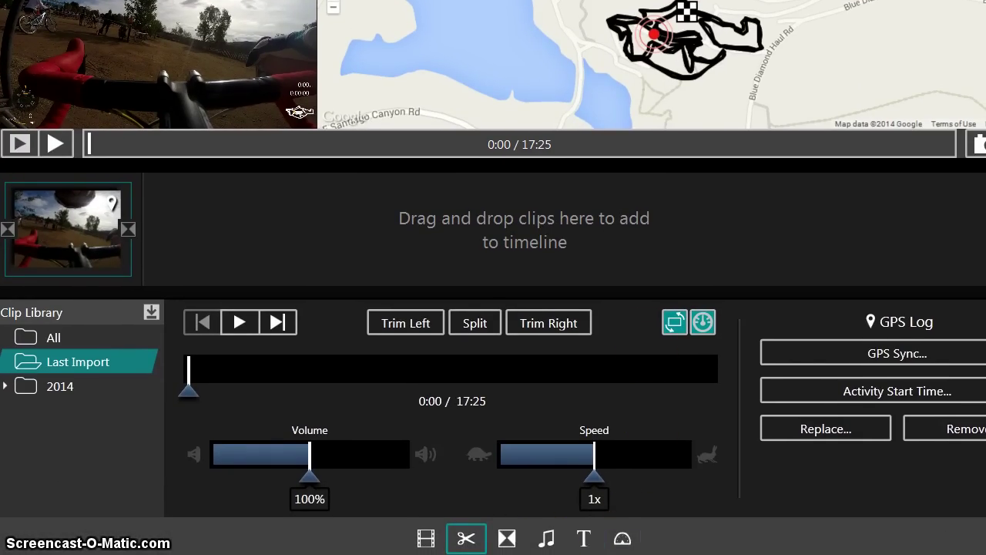
- Browse the General, Adventure, Automotive, Aviation, Cycling and Custom overlay templates
{"action": "left_click", "coordinate": [625, 541]}
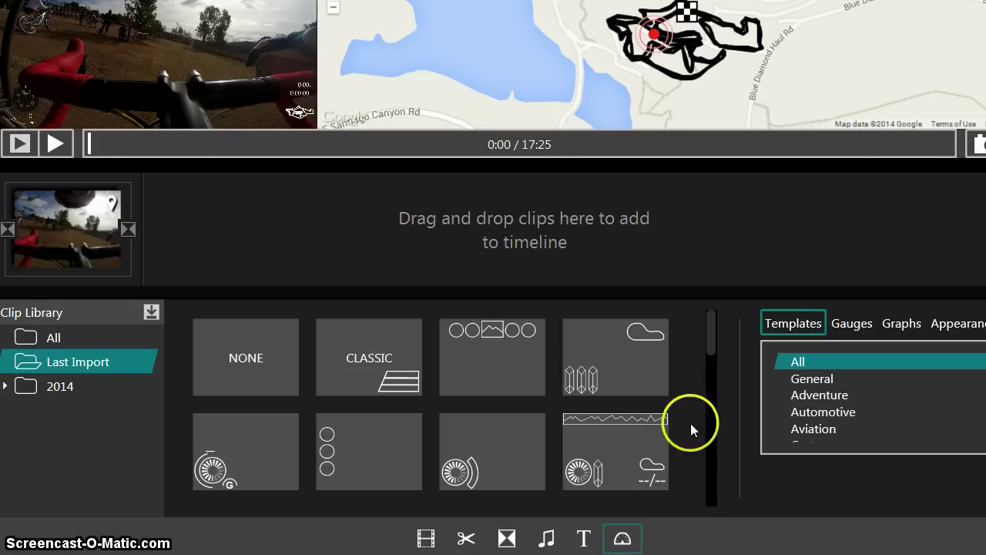
{"action": "left_click_drag", "start_coordinate": [712, 343], "coordinate": [720, 476]}
{"action": "left_click", "coordinate": [833, 379]}
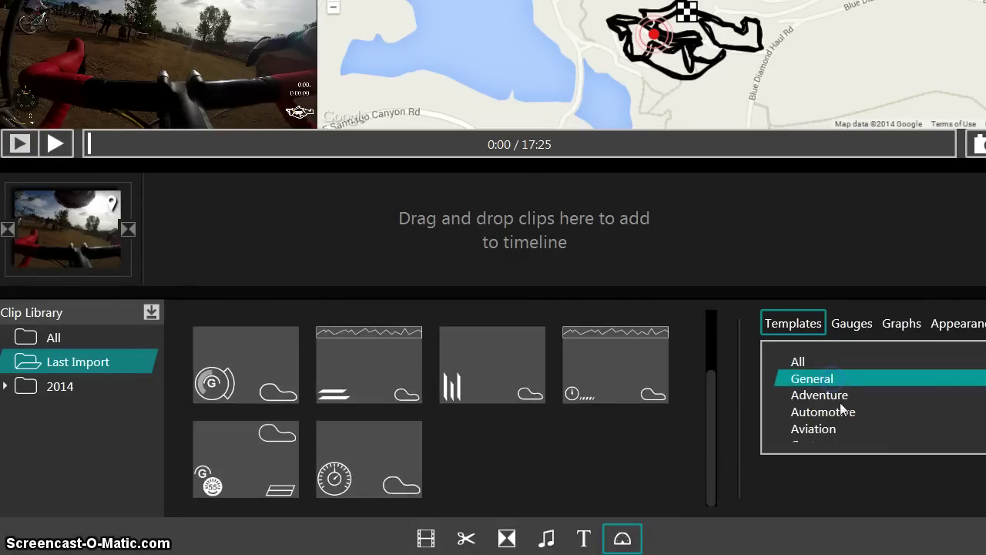
{"action": "left_click", "coordinate": [839, 401]}
{"action": "left_click", "coordinate": [845, 413]}
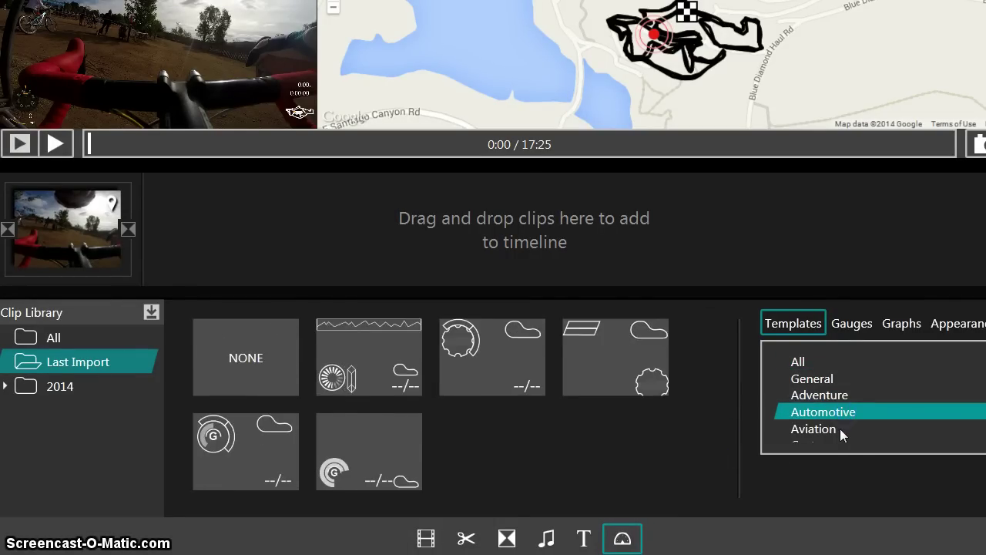
{"action": "left_click", "coordinate": [843, 429]}
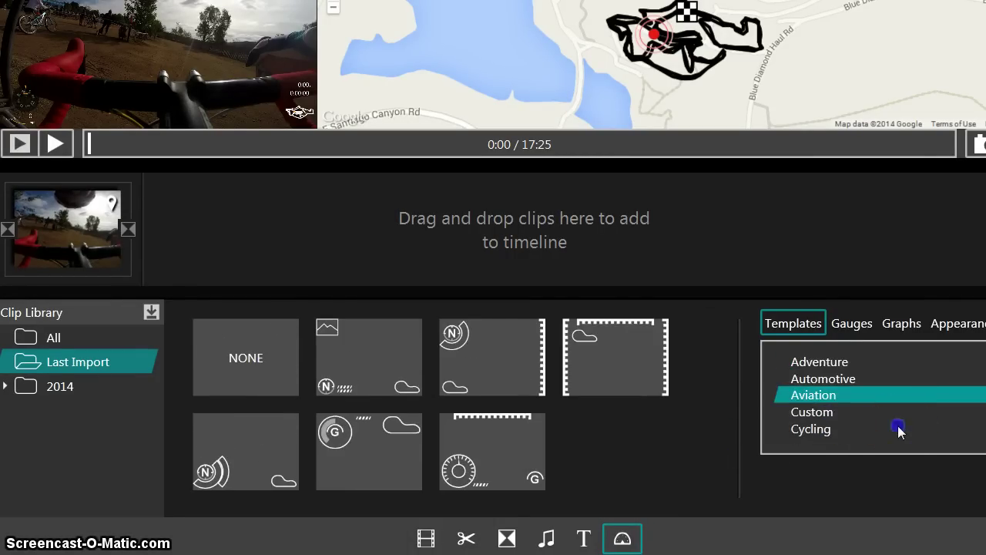
{"action": "left_click", "coordinate": [898, 429]}
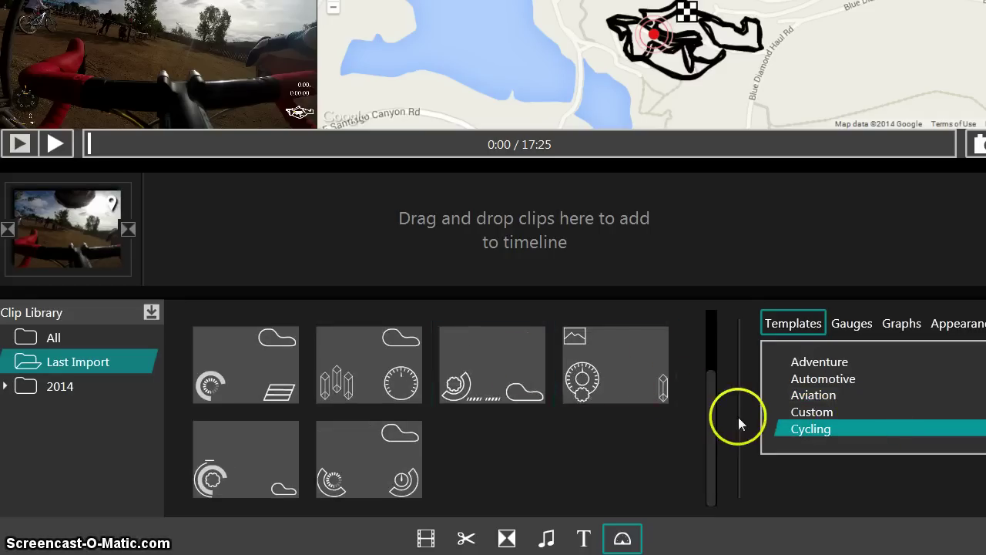
{"action": "left_click", "coordinate": [809, 415]}
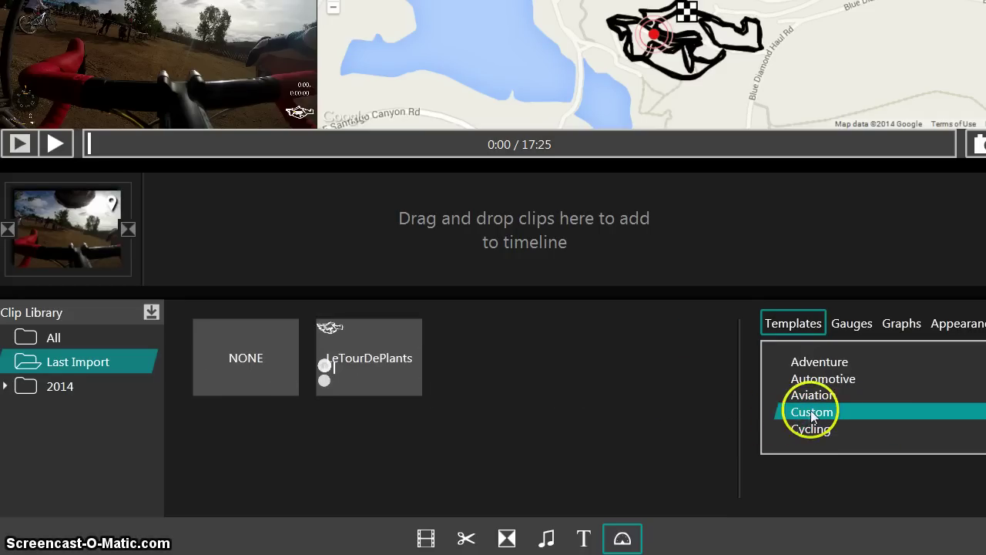
{"action": "left_click", "coordinate": [817, 396]}
- Apply the Custom LeTourDePlants gauge template to the clip
{"action": "left_click", "coordinate": [594, 347]}
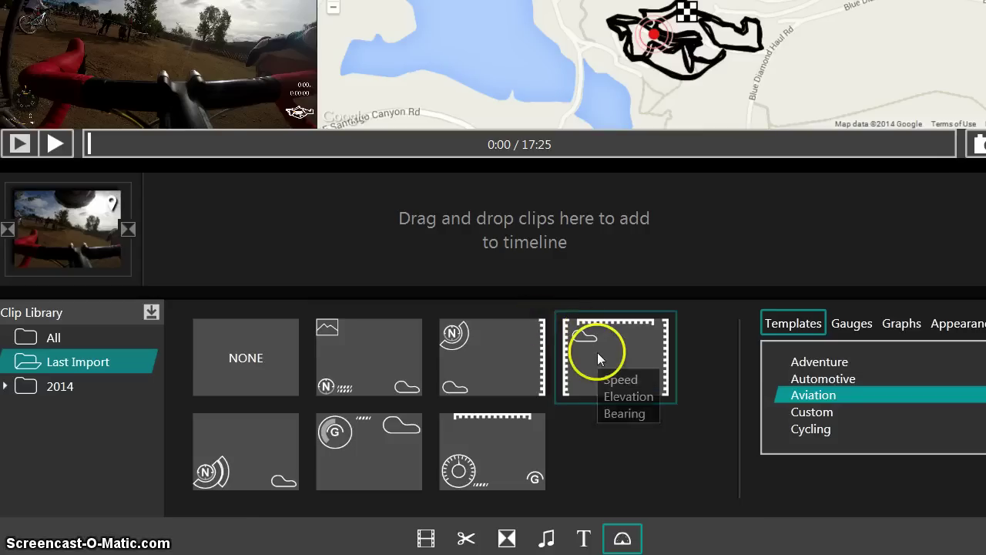
{"action": "scroll", "coordinate": [881, 434], "scroll_direction": "up", "scroll_amount": 1}
{"action": "scroll", "coordinate": [881, 434], "scroll_direction": "down", "scroll_amount": 1}
{"action": "left_click", "coordinate": [855, 412]}
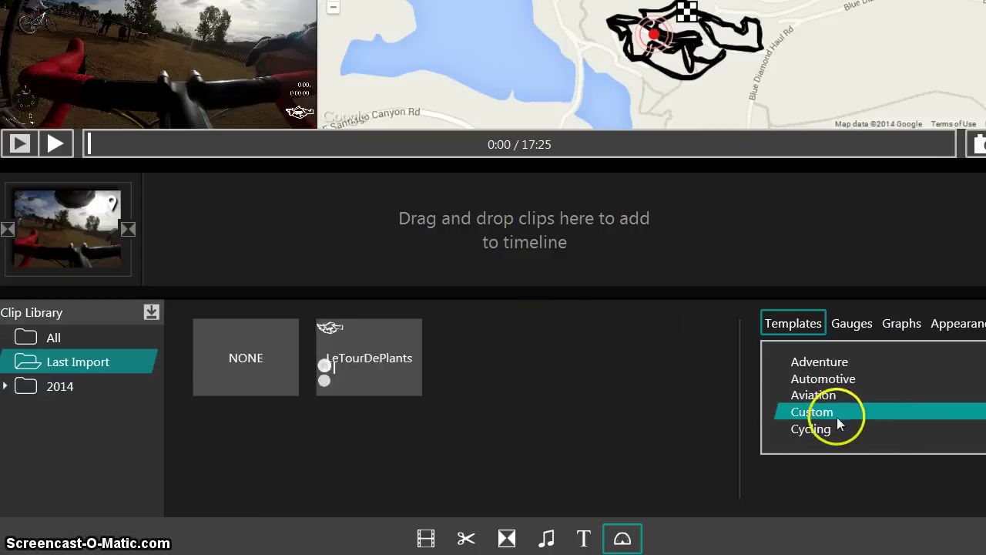
{"action": "left_click", "coordinate": [416, 360]}
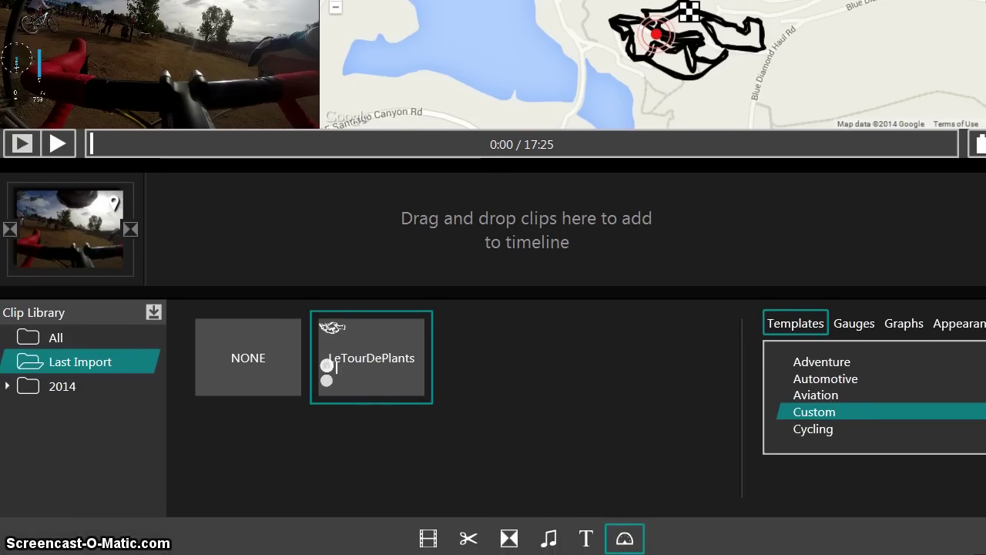
{"action": "left_click", "coordinate": [578, 538]}
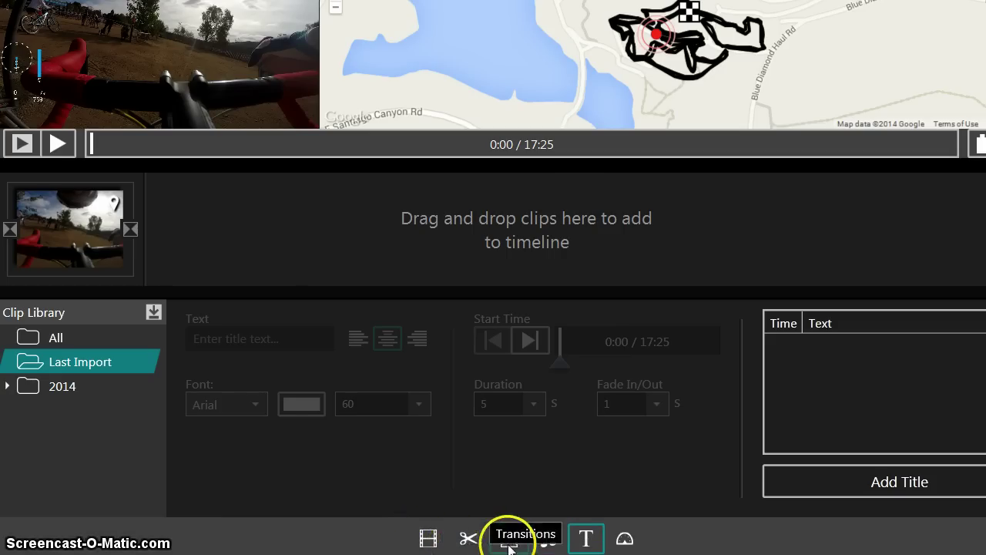
{"action": "left_click", "coordinate": [427, 538]}
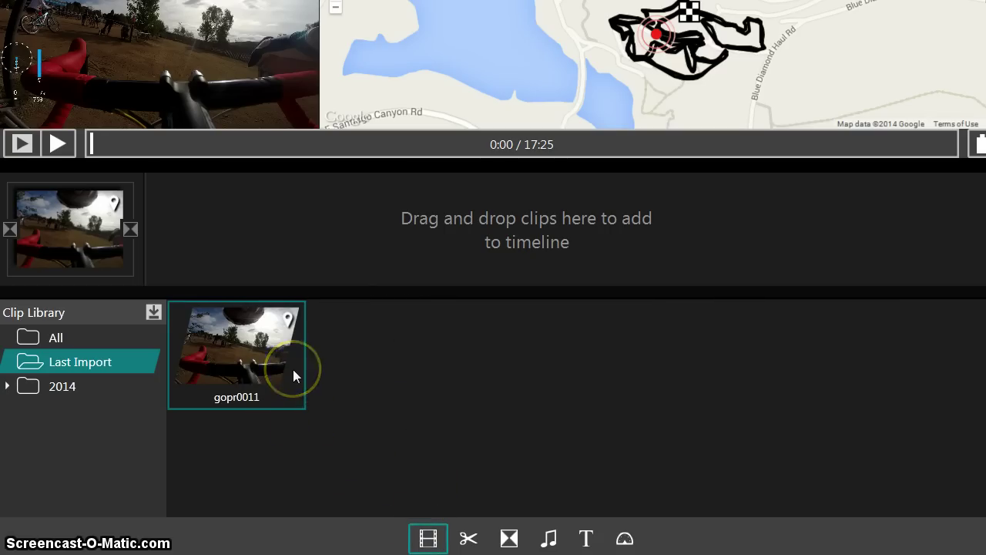
{"action": "left_click", "coordinate": [274, 353]}
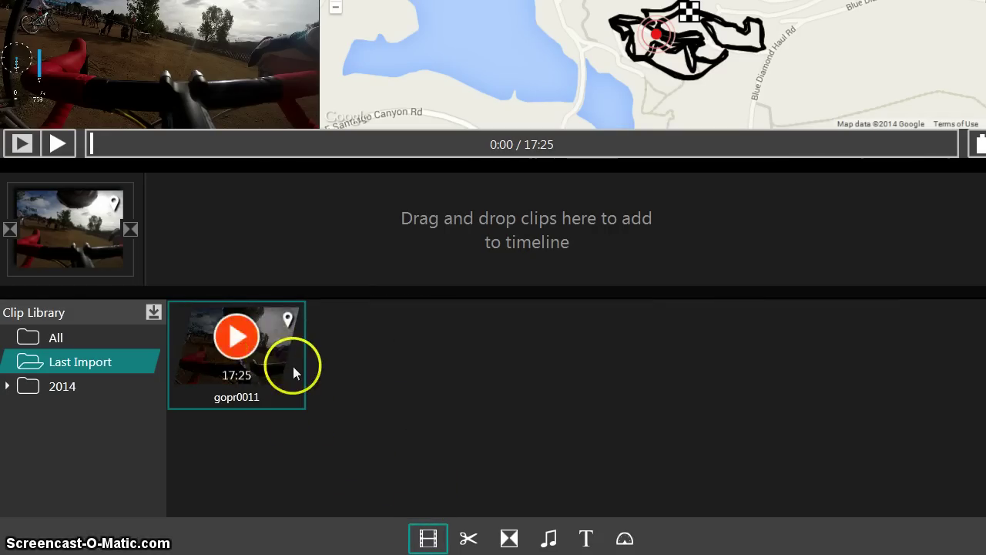
{"action": "left_click", "coordinate": [293, 366]}
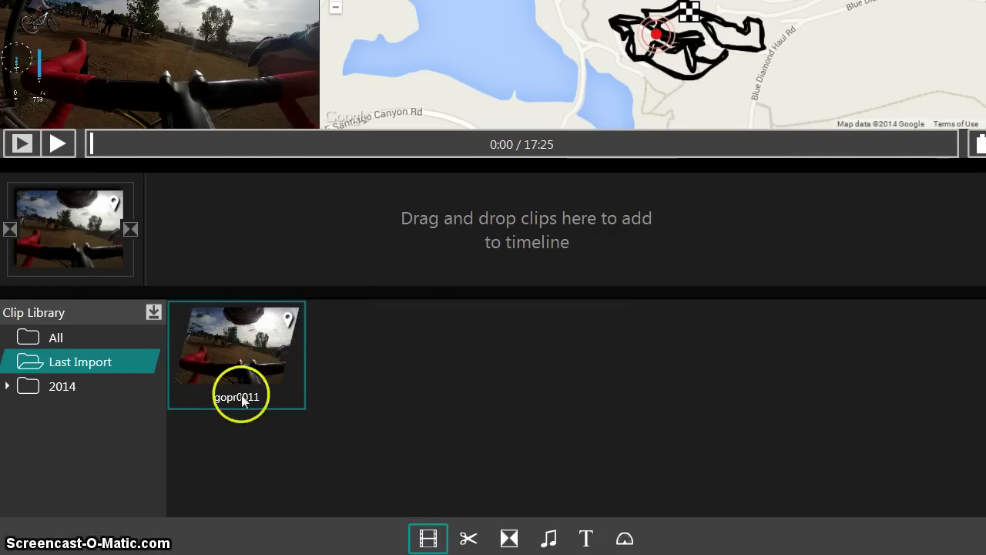
{"action": "left_click_drag", "start_coordinate": [293, 396], "coordinate": [489, 229]}
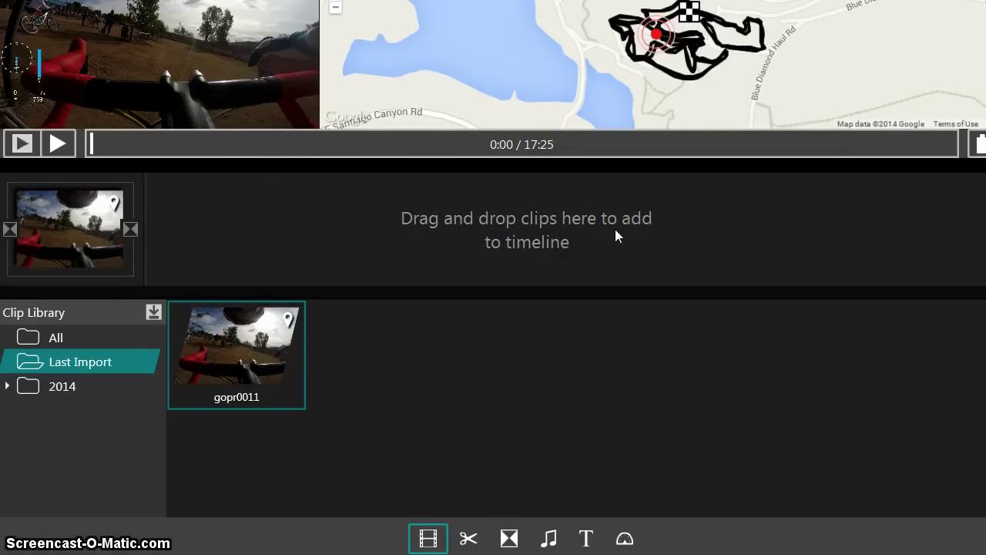
{"action": "left_click", "coordinate": [469, 540]}
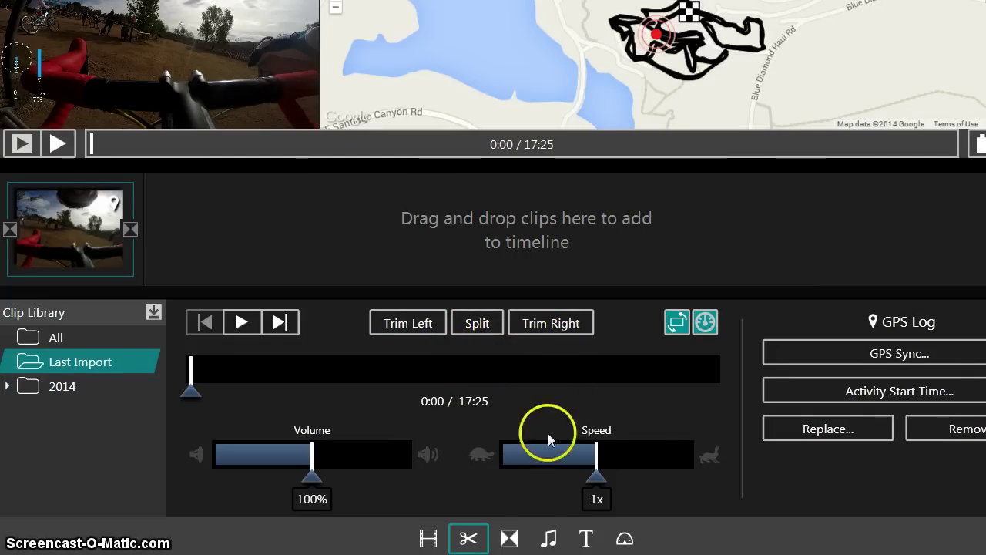
{"action": "left_click", "coordinate": [509, 536]}
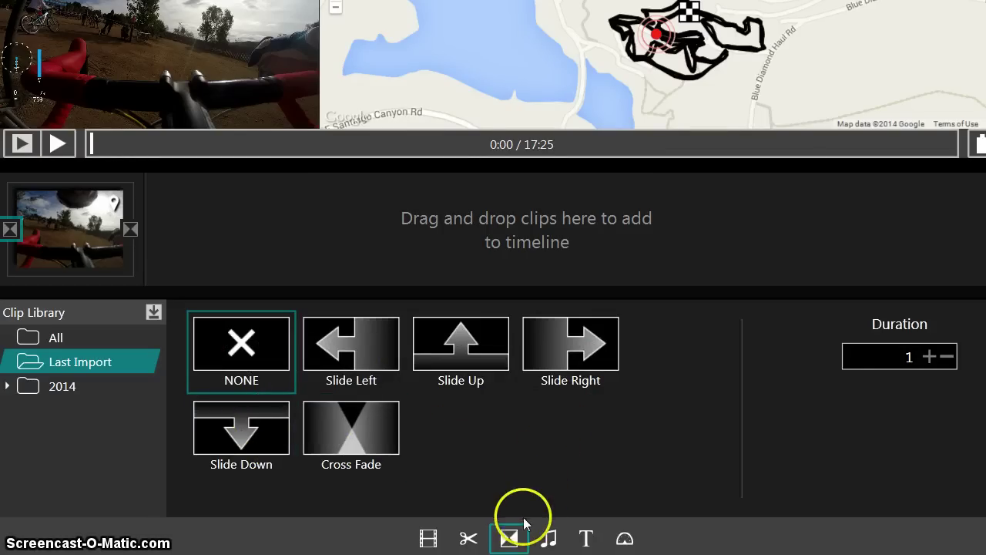
{"action": "left_click", "coordinate": [548, 537]}
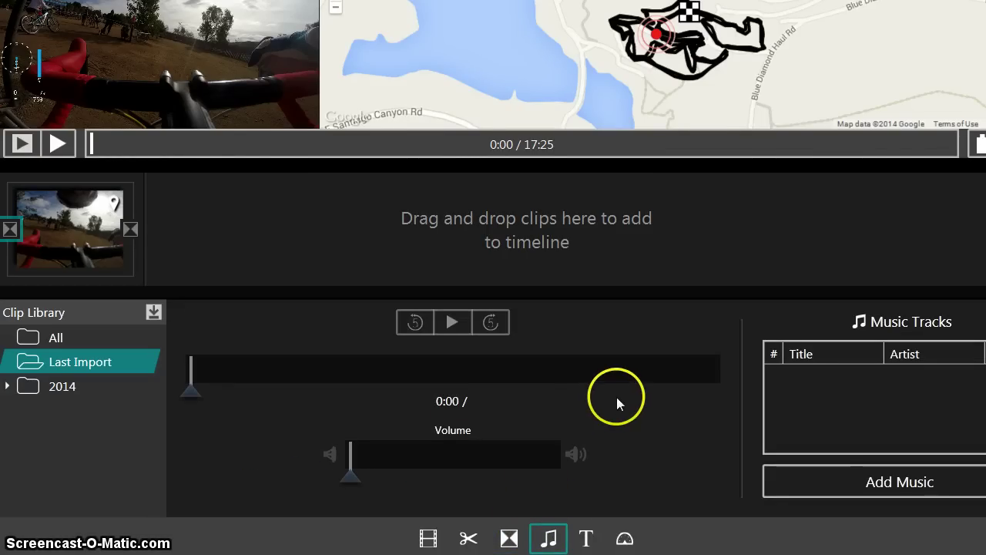
{"action": "left_click", "coordinate": [587, 538]}
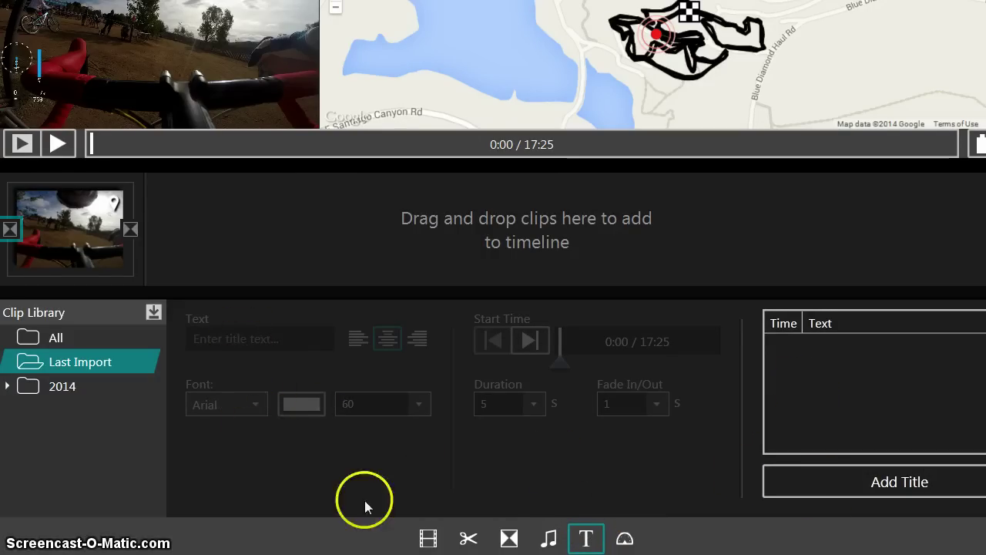
{"action": "left_click", "coordinate": [625, 539]}
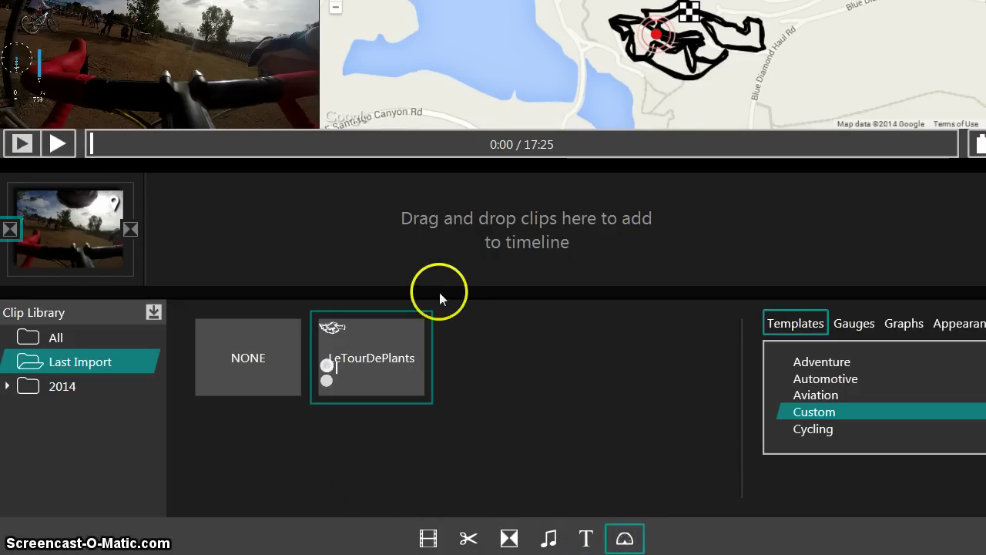
- Switch from templates to individual gauges and expand the Position measurements
{"action": "left_click", "coordinate": [852, 378]}
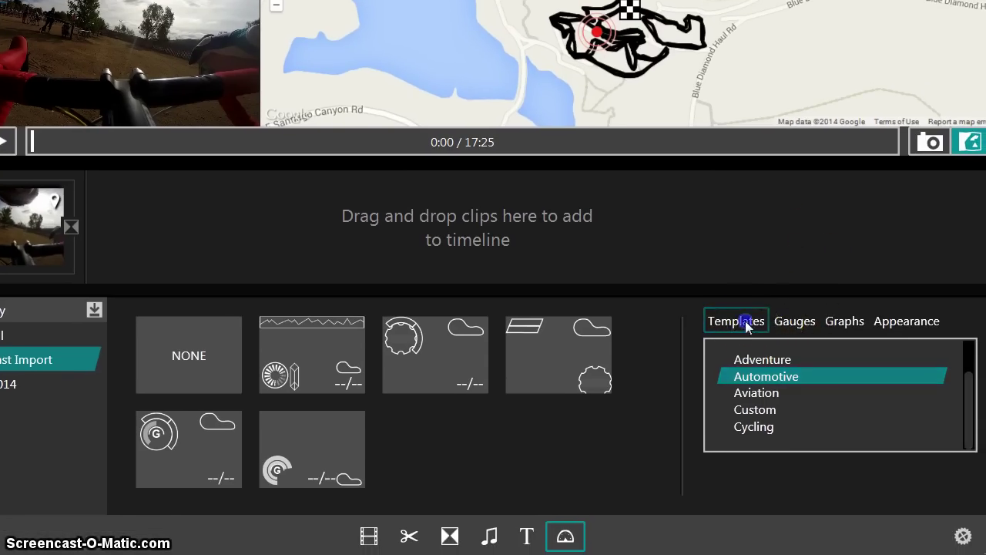
{"action": "left_click", "coordinate": [800, 324]}
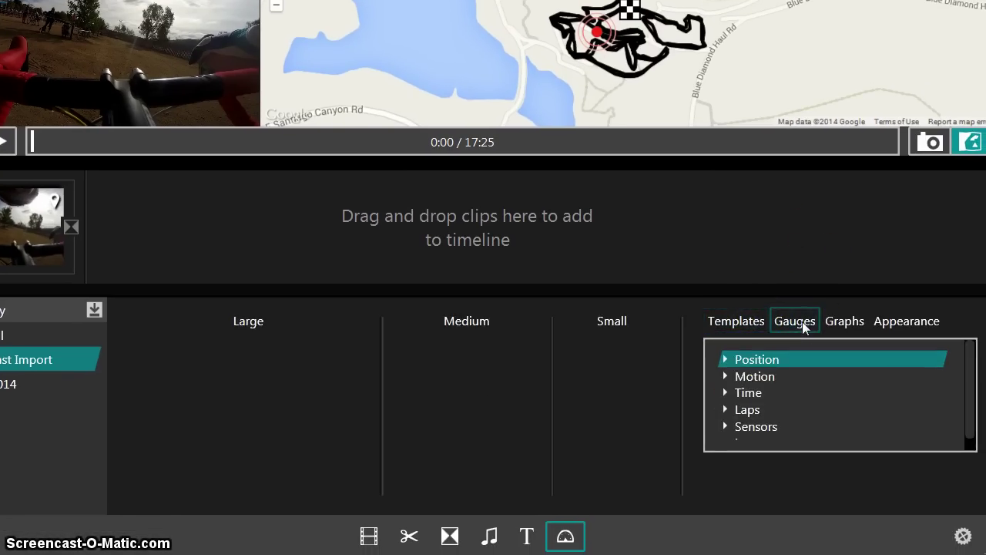
{"action": "left_click", "coordinate": [727, 366]}
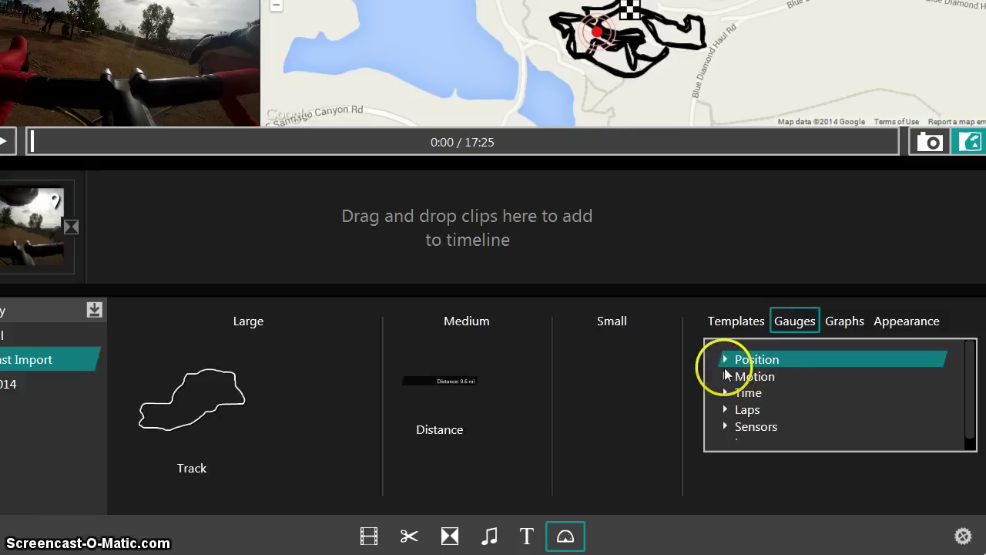
{"action": "left_click", "coordinate": [723, 360]}
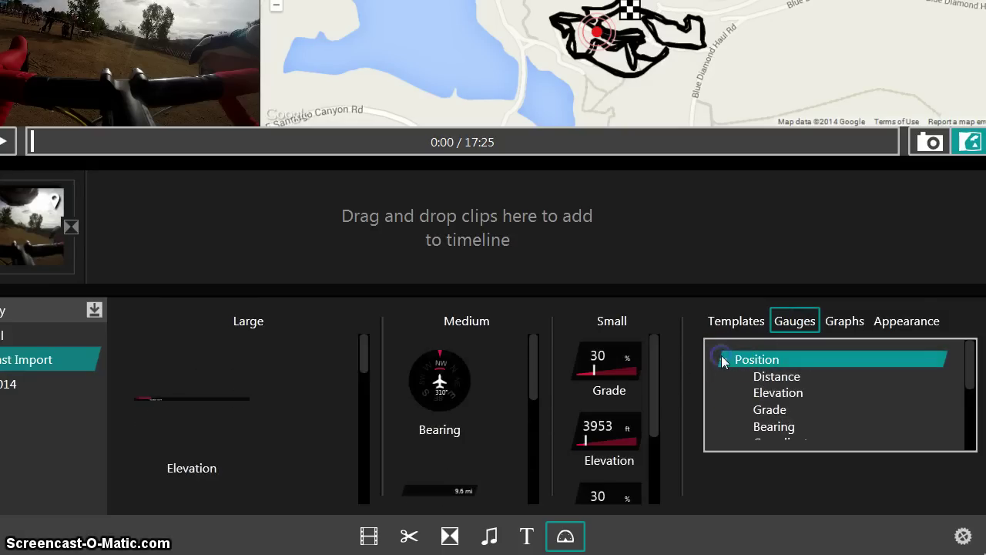
{"action": "left_click_drag", "start_coordinate": [970, 374], "coordinate": [882, 389]}
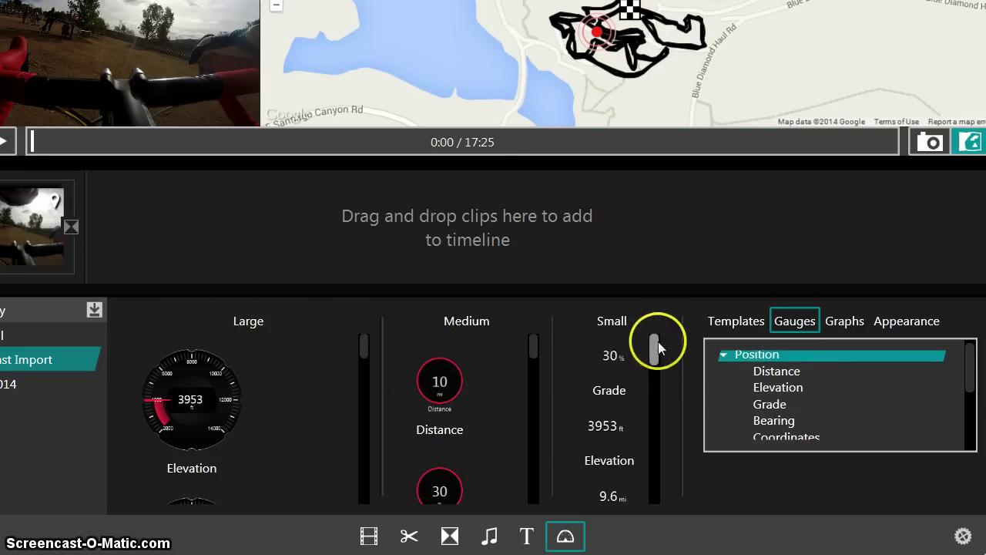
{"action": "left_click", "coordinate": [363, 351]}
{"action": "left_click_drag", "start_coordinate": [363, 351], "coordinate": [366, 354]}
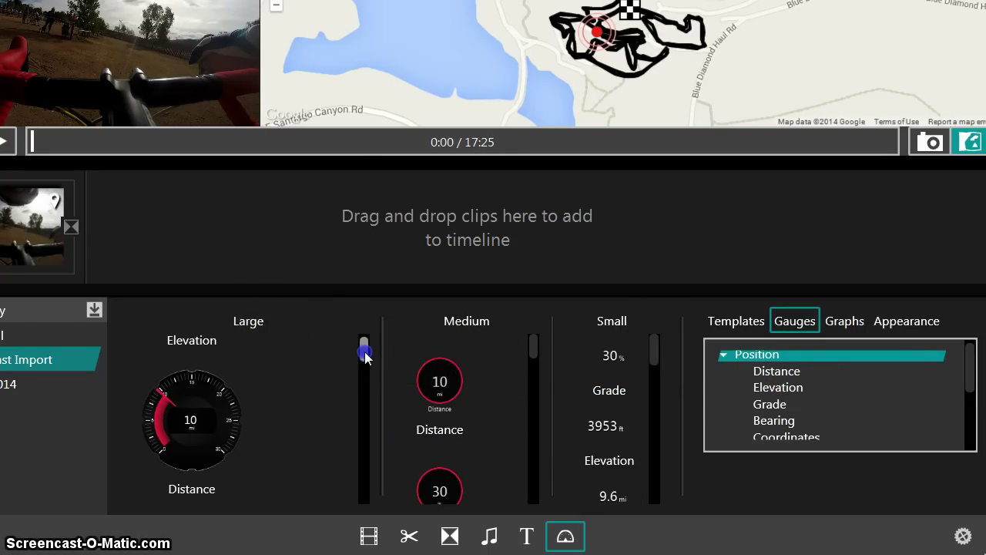
- Drag the large Elevation gauge onto the gopr0011 video preview
{"action": "left_click", "coordinate": [205, 423]}
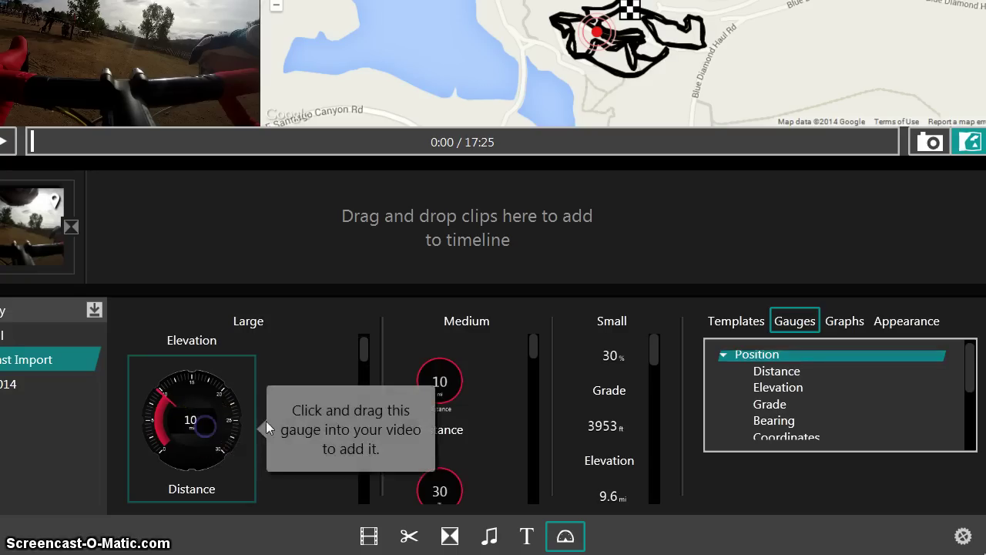
{"action": "left_click_drag", "start_coordinate": [365, 353], "coordinate": [365, 365]}
{"action": "left_click", "coordinate": [225, 359]}
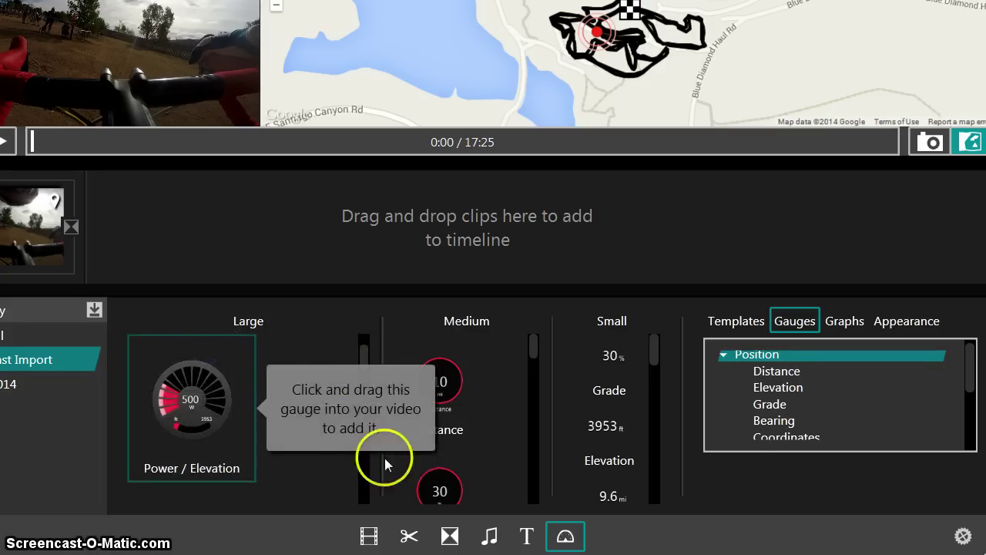
{"action": "left_click", "coordinate": [364, 491]}
{"action": "left_click", "coordinate": [365, 491]}
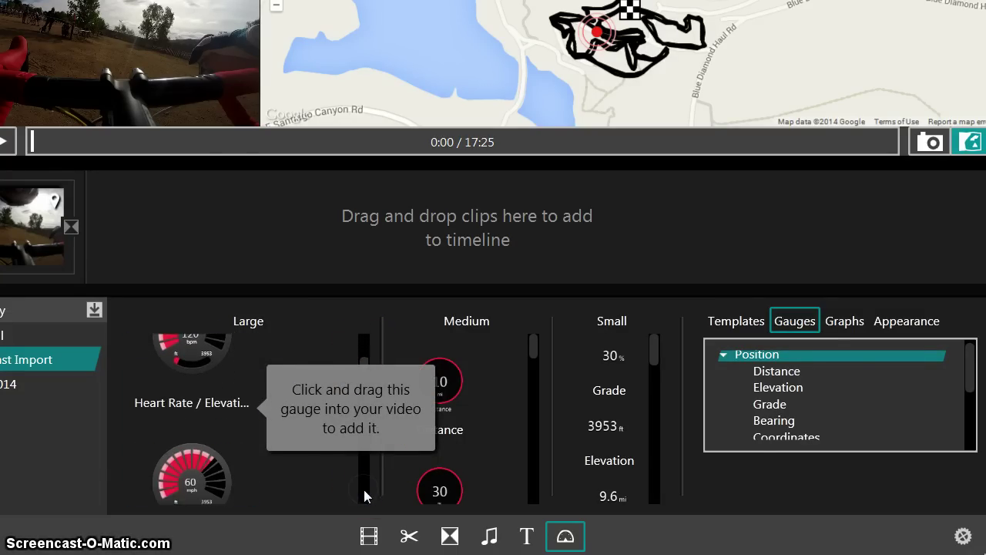
{"action": "left_click", "coordinate": [364, 491]}
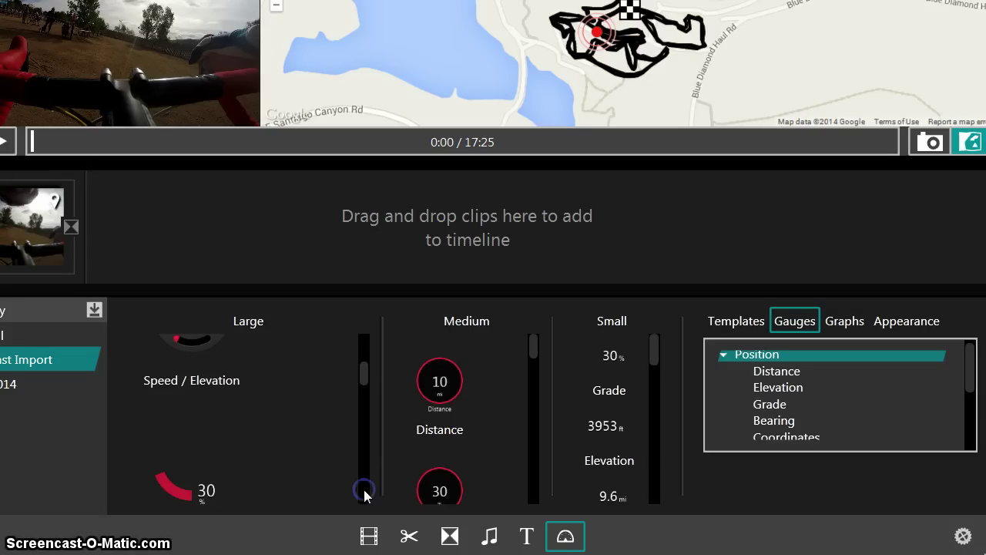
{"action": "left_click", "coordinate": [364, 370]}
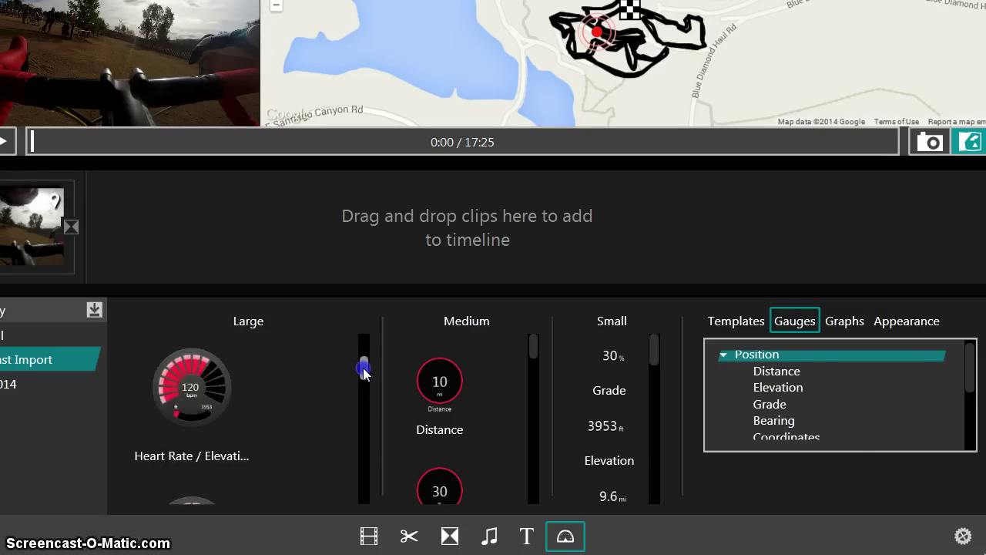
{"action": "left_click_drag", "start_coordinate": [364, 370], "coordinate": [363, 388]}
{"action": "left_click_drag", "start_coordinate": [176, 346], "coordinate": [189, 99]}
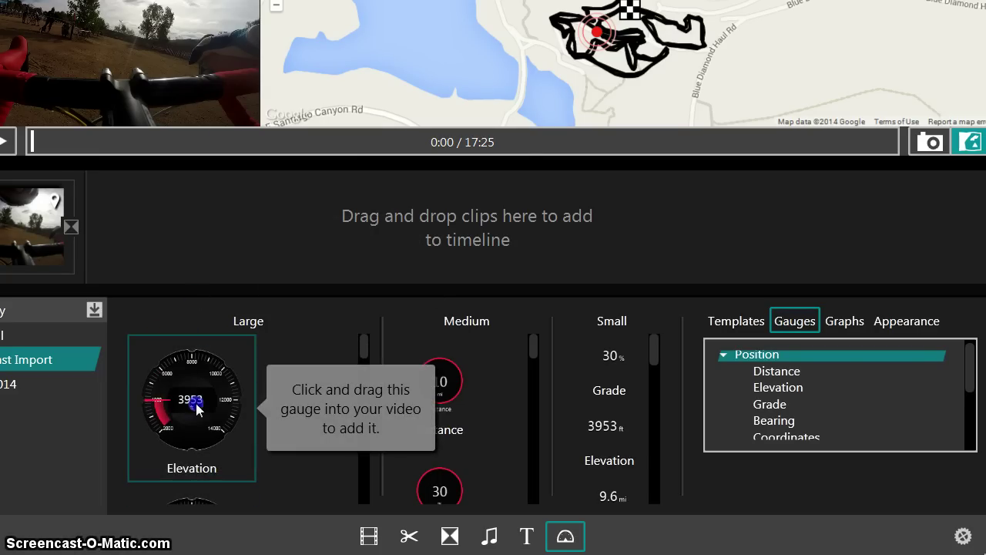
{"action": "left_click_drag", "start_coordinate": [150, 221], "coordinate": [103, 88]}
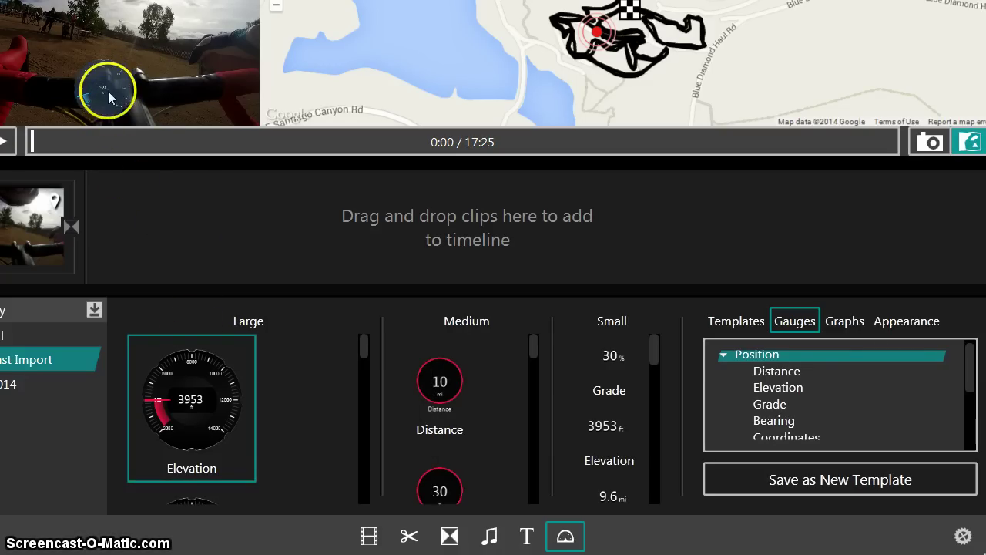
{"action": "mouse_move", "coordinate": [108, 96]}
{"action": "left_mouse_down"}
{"action": "mouse_move", "coordinate": [185, 205]}
{"action": "mouse_move", "coordinate": [249, 403]}
{"action": "left_mouse_up"}
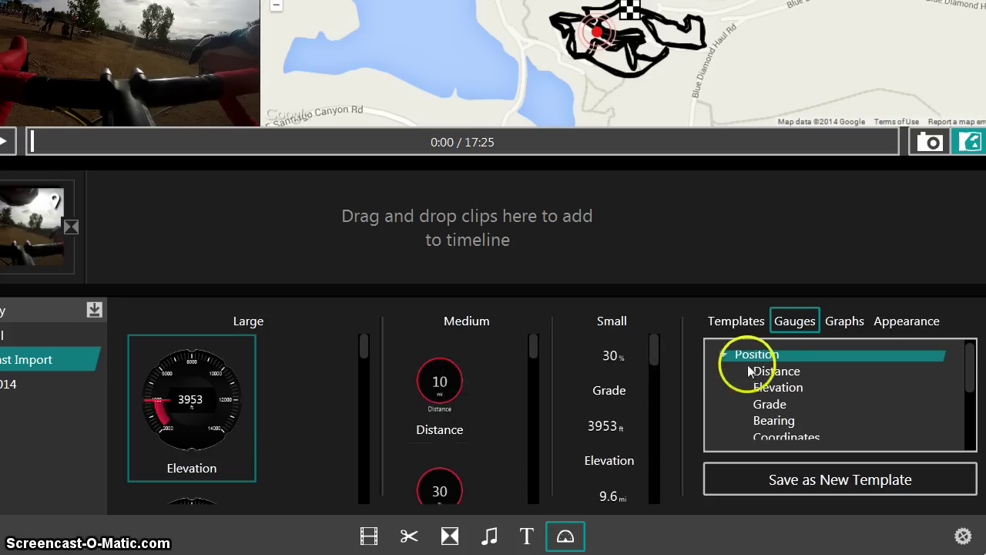
- Preview the Distance, Grade, Bearing and Coordinates gauges, ending on the Track designs
{"action": "left_click", "coordinate": [846, 374]}
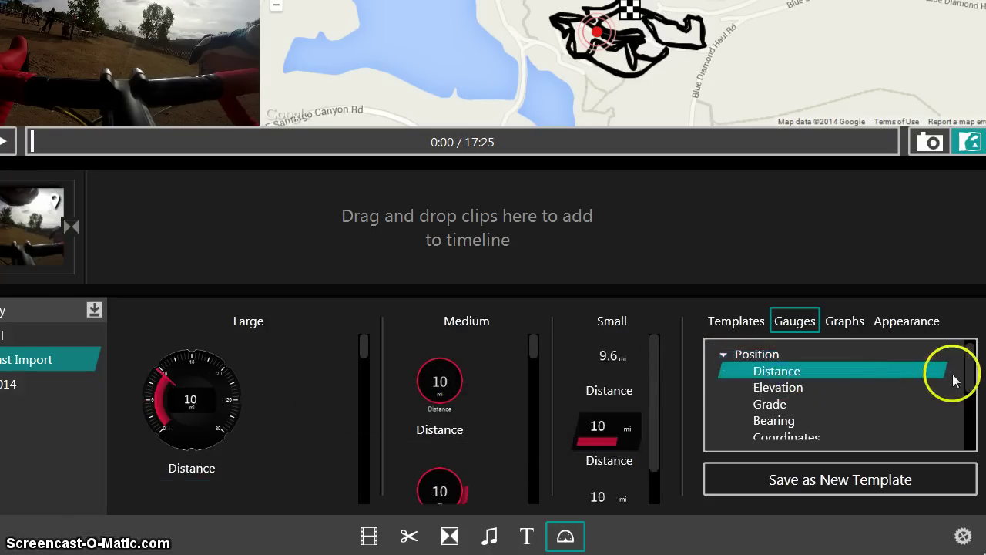
{"action": "left_click_drag", "start_coordinate": [971, 371], "coordinate": [975, 375]}
{"action": "left_click", "coordinate": [769, 386]}
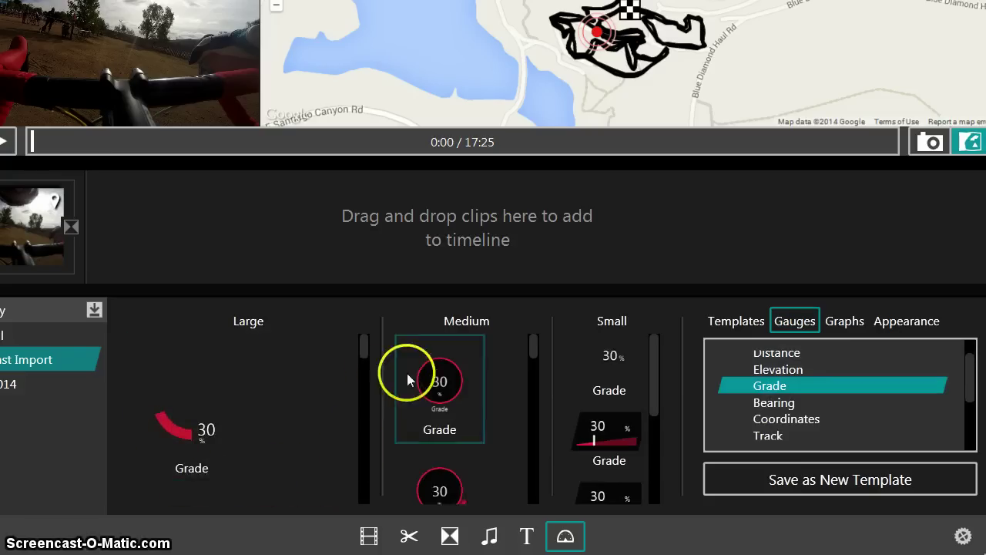
{"action": "left_click_drag", "start_coordinate": [534, 346], "coordinate": [536, 350]}
{"action": "left_click_drag", "start_coordinate": [657, 386], "coordinate": [654, 435]}
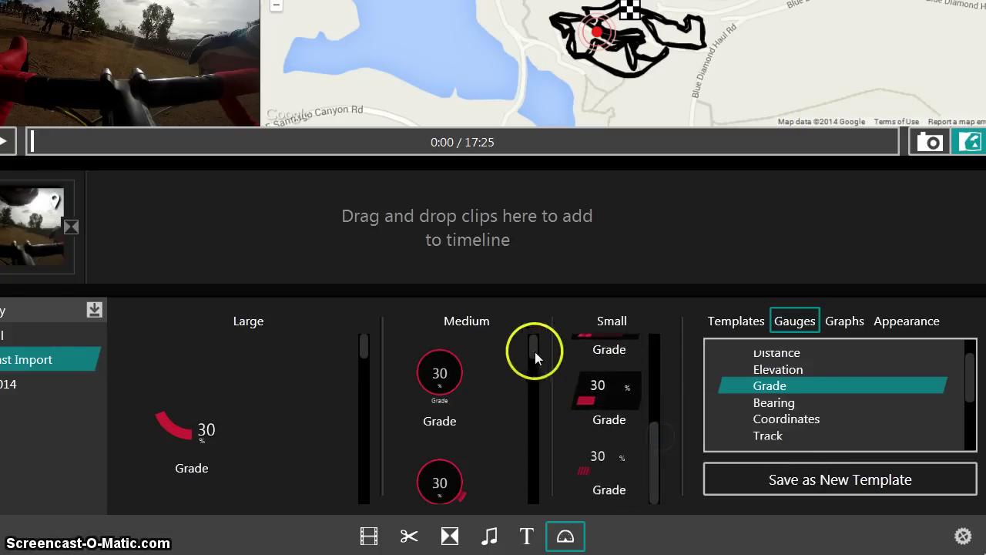
{"action": "left_click_drag", "start_coordinate": [533, 349], "coordinate": [544, 454]}
{"action": "left_click", "coordinate": [817, 404]}
{"action": "left_click", "coordinate": [807, 418]}
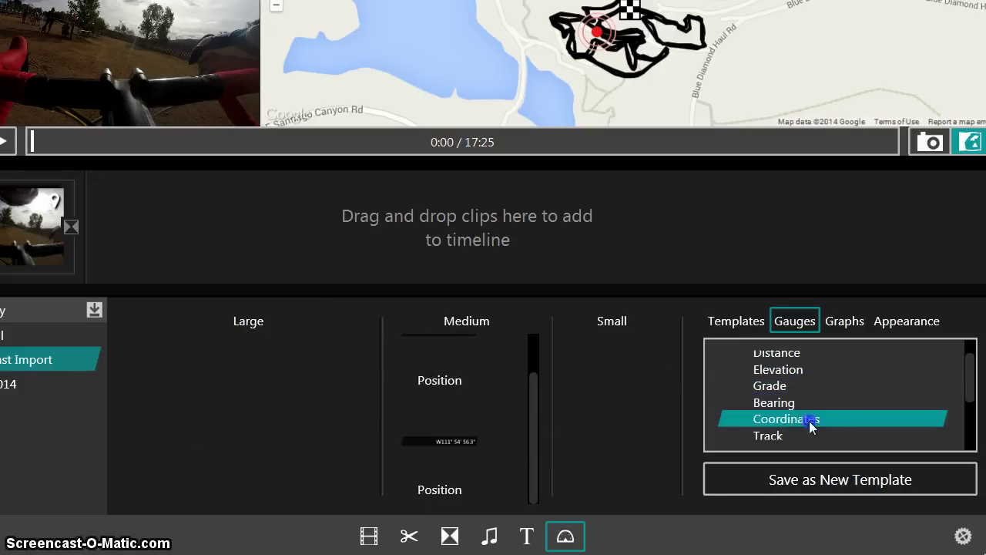
{"action": "left_click_drag", "start_coordinate": [969, 383], "coordinate": [969, 406]}
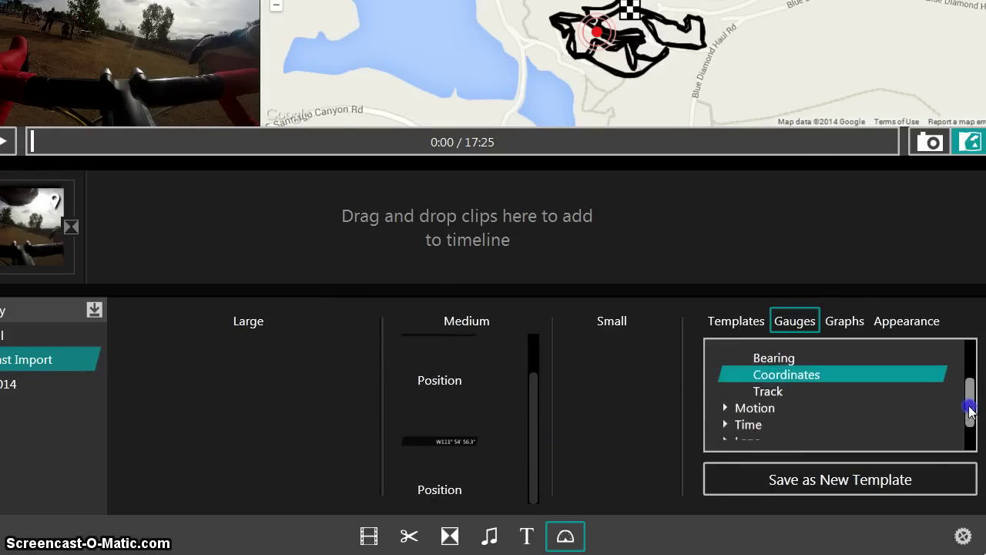
{"action": "left_click", "coordinate": [779, 392]}
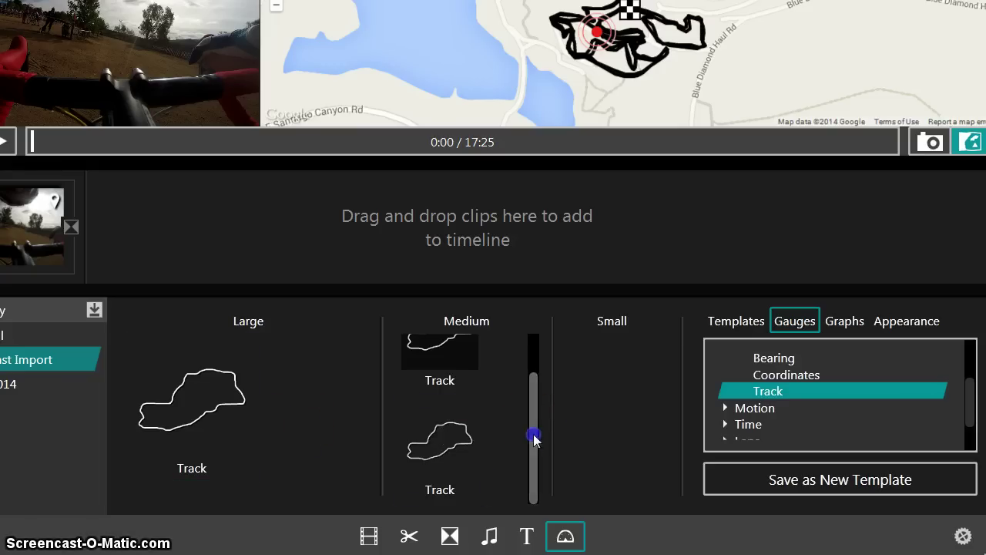
{"action": "mouse_move", "coordinate": [533, 440]}
{"action": "left_mouse_down"}
{"action": "mouse_move", "coordinate": [533, 356]}
{"action": "mouse_move", "coordinate": [531, 446]}
{"action": "left_mouse_up"}
- Expand Motion, Time and Laps to preview Pitch and Roll, Lap Count and Lap Times gauges
{"action": "left_click", "coordinate": [724, 408]}
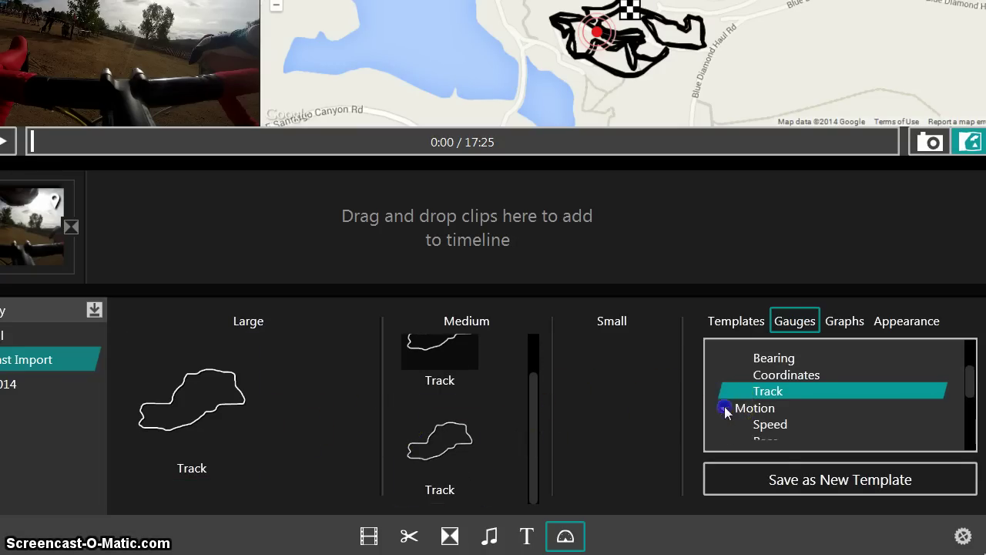
{"action": "left_click_drag", "start_coordinate": [970, 385], "coordinate": [972, 440]}
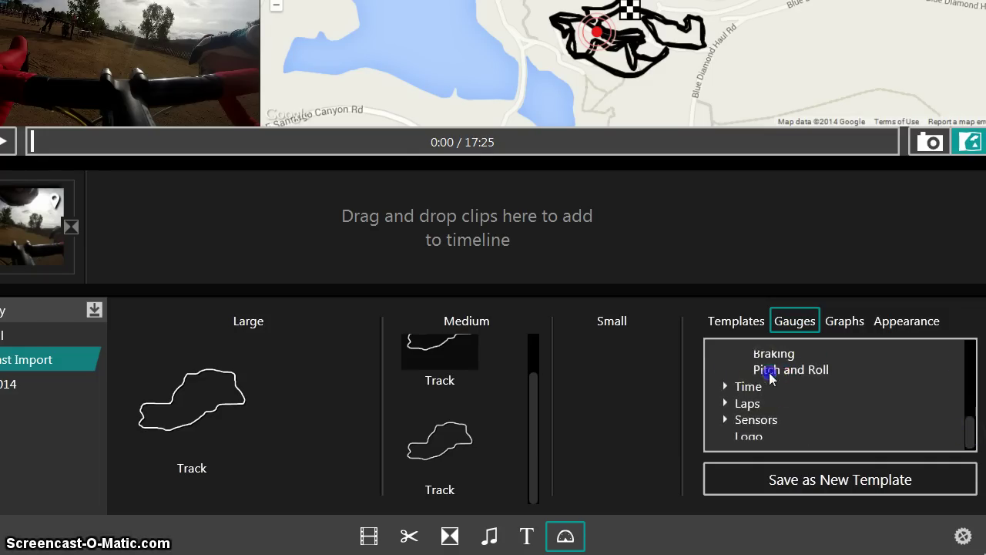
{"action": "left_click", "coordinate": [770, 370]}
{"action": "left_click_drag", "start_coordinate": [533, 360], "coordinate": [531, 341]}
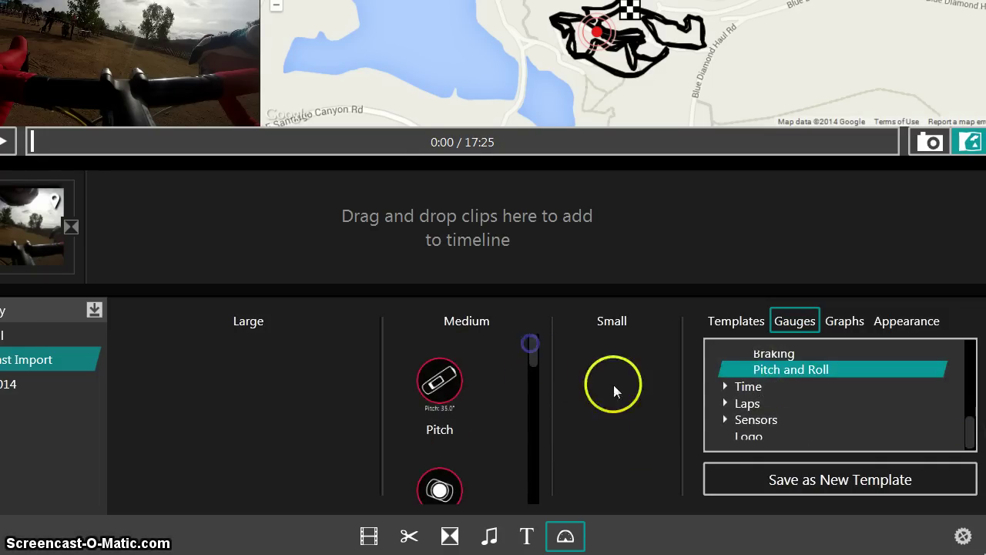
{"action": "left_click", "coordinate": [728, 386]}
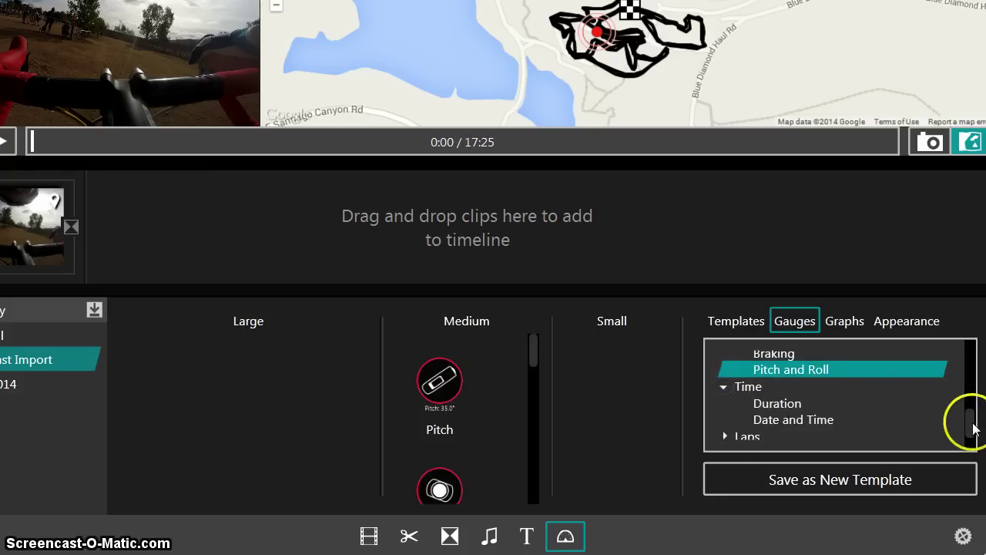
{"action": "left_click_drag", "start_coordinate": [968, 418], "coordinate": [971, 447]}
{"action": "left_click", "coordinate": [726, 401]}
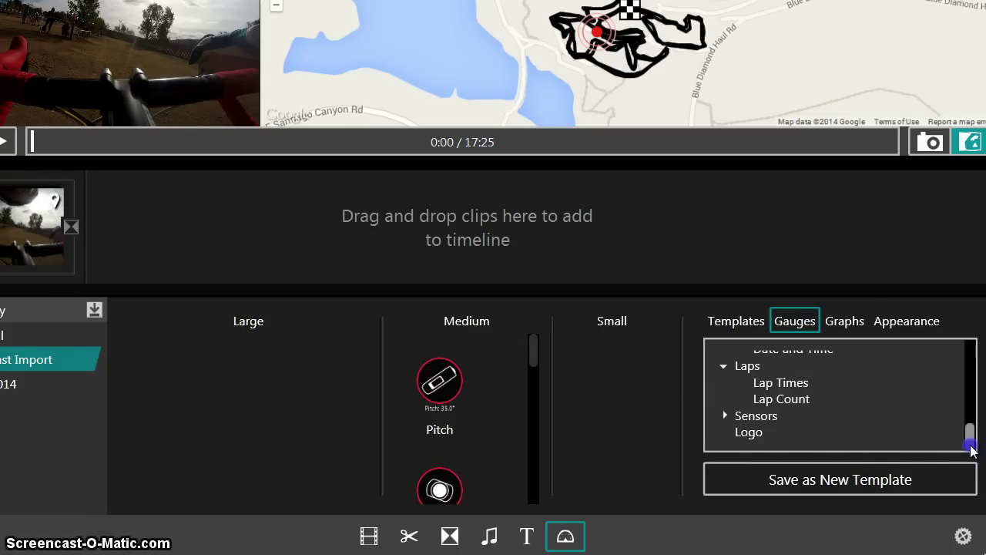
{"action": "left_click", "coordinate": [794, 398]}
{"action": "left_click", "coordinate": [785, 383]}
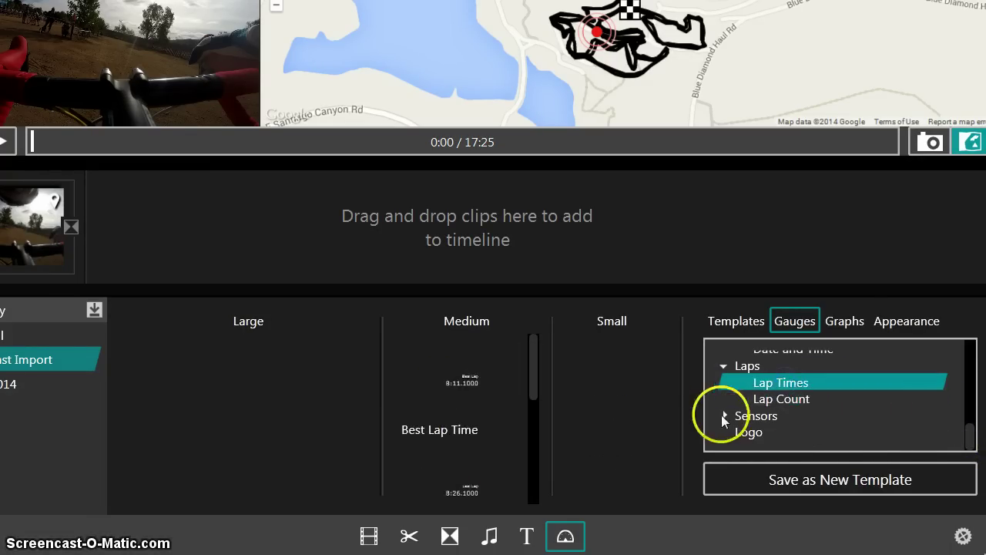
- Preview the Sensors gauges Cadence, Heart Rate and Power, then collapse Sensors and Laps
{"action": "left_click", "coordinate": [723, 415]}
{"action": "left_click_drag", "start_coordinate": [969, 424], "coordinate": [969, 437]}
{"action": "left_click", "coordinate": [773, 392]}
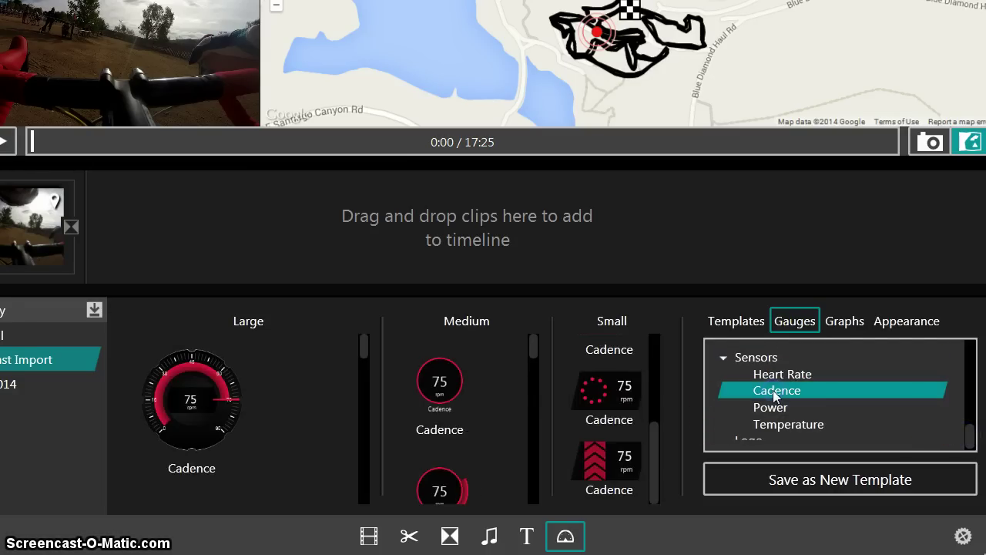
{"action": "left_click_drag", "start_coordinate": [773, 390], "coordinate": [784, 430]}
{"action": "left_click_drag", "start_coordinate": [367, 349], "coordinate": [366, 359]}
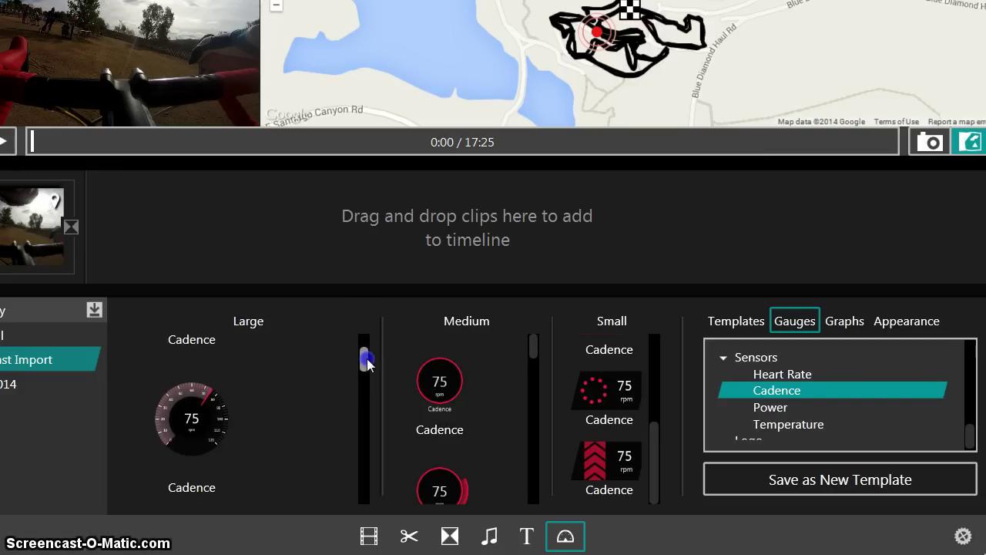
{"action": "left_click", "coordinate": [769, 374]}
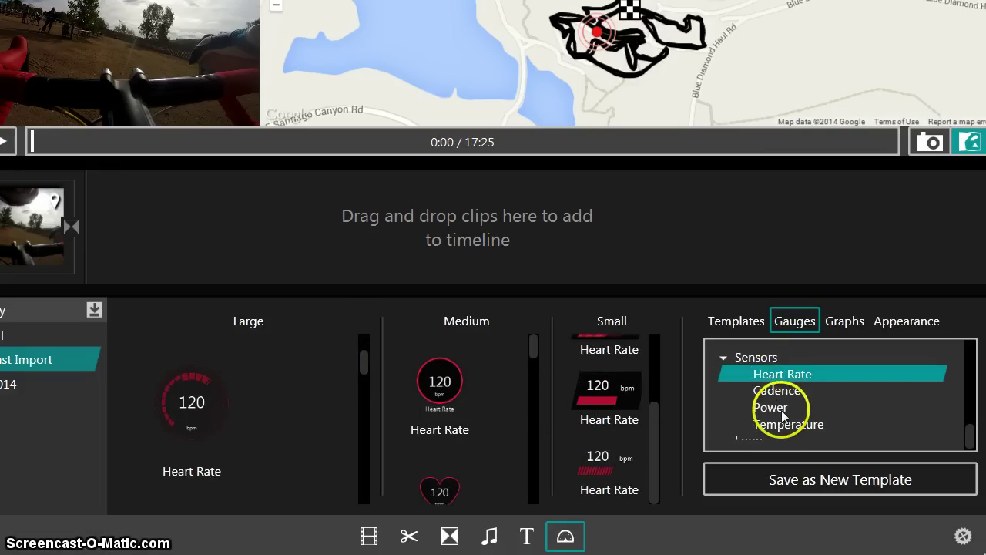
{"action": "left_click", "coordinate": [776, 408]}
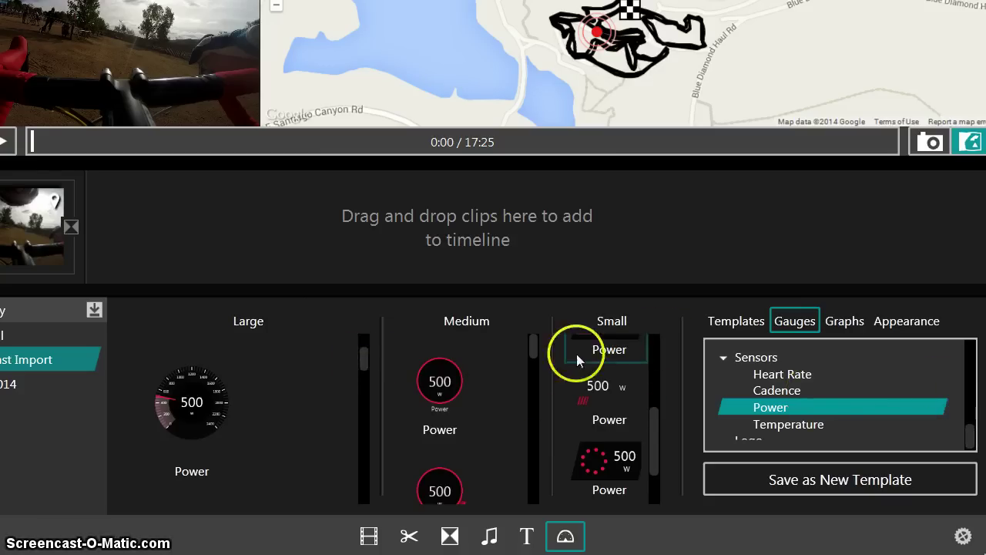
{"action": "mouse_move", "coordinate": [365, 355]}
{"action": "left_mouse_down"}
{"action": "mouse_move", "coordinate": [366, 372]}
{"action": "mouse_move", "coordinate": [366, 356]}
{"action": "left_mouse_up"}
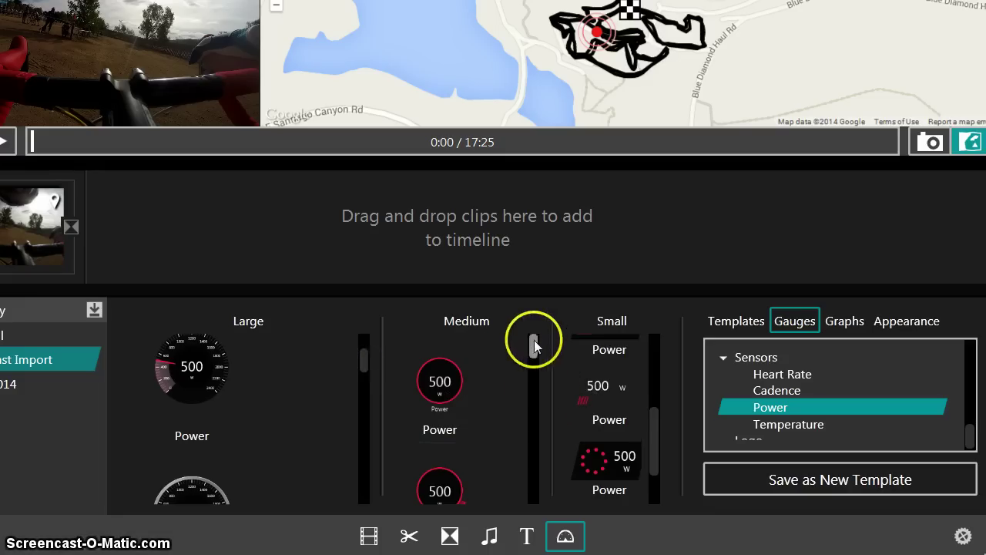
{"action": "left_click", "coordinate": [722, 357]}
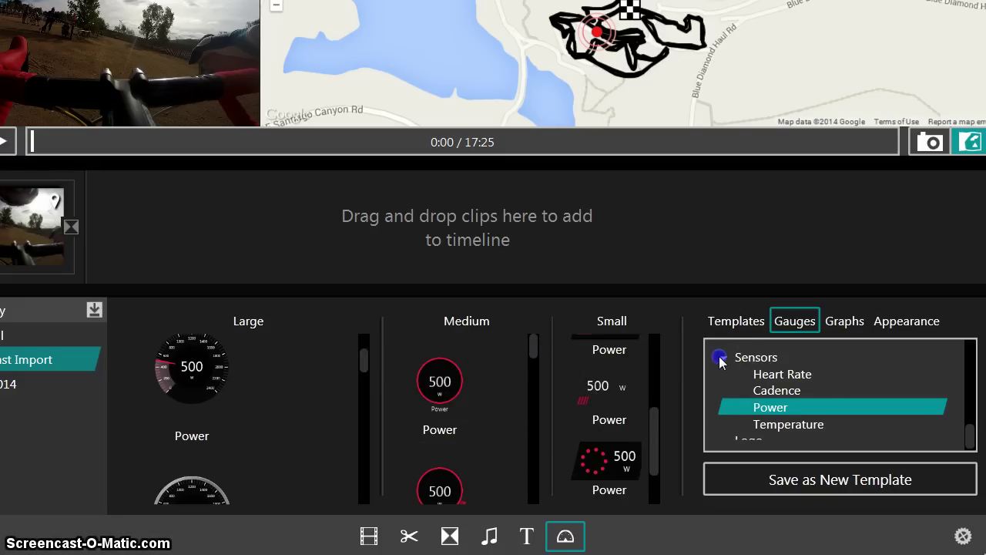
{"action": "left_click", "coordinate": [723, 379]}
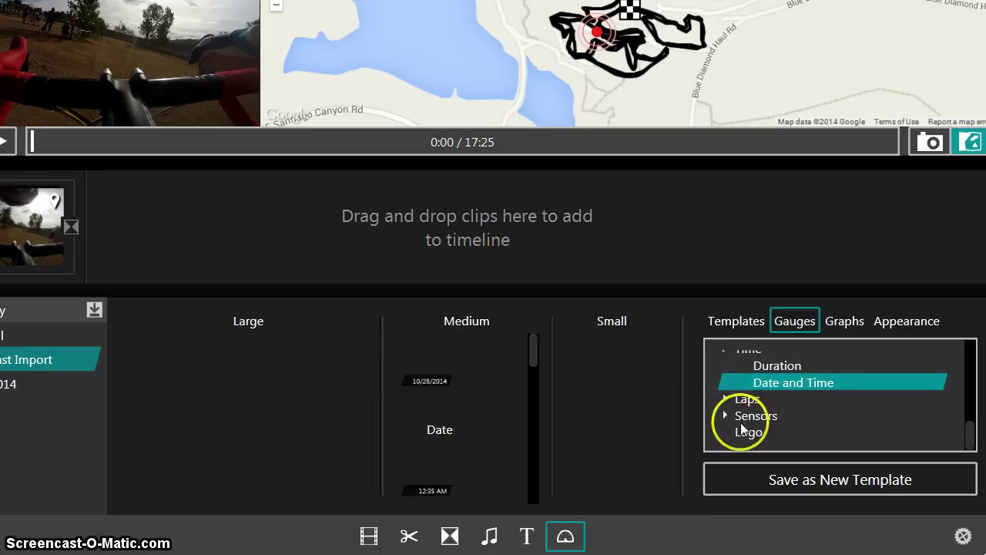
- Preview the Logo overlays and Duration gauges, then collapse the Time group
{"action": "left_click", "coordinate": [973, 436]}
{"action": "left_click", "coordinate": [785, 433]}
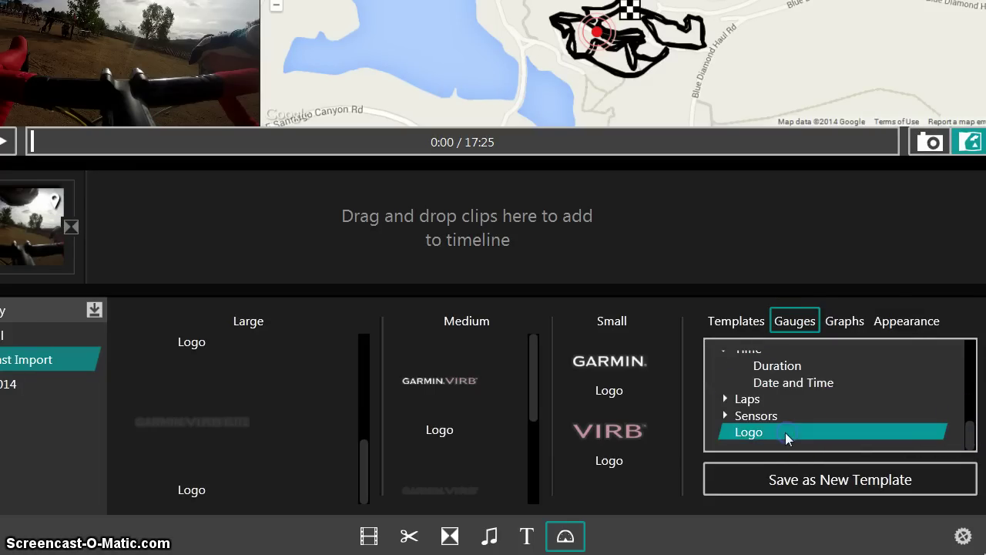
{"action": "left_click_drag", "start_coordinate": [785, 433], "coordinate": [855, 392]}
{"action": "scroll", "coordinate": [856, 391], "scroll_direction": "up", "scroll_amount": 1}
{"action": "left_click", "coordinate": [728, 394]}
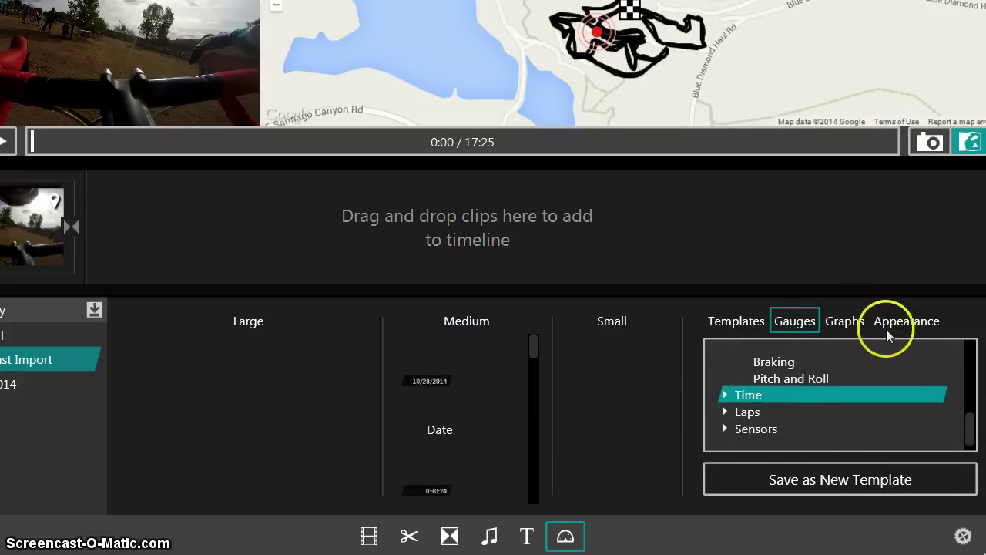
- Scroll through the Elevation, Heart Rate, Power and Cadence graphs, then show the Appearance colour swatches
{"action": "left_click", "coordinate": [845, 321]}
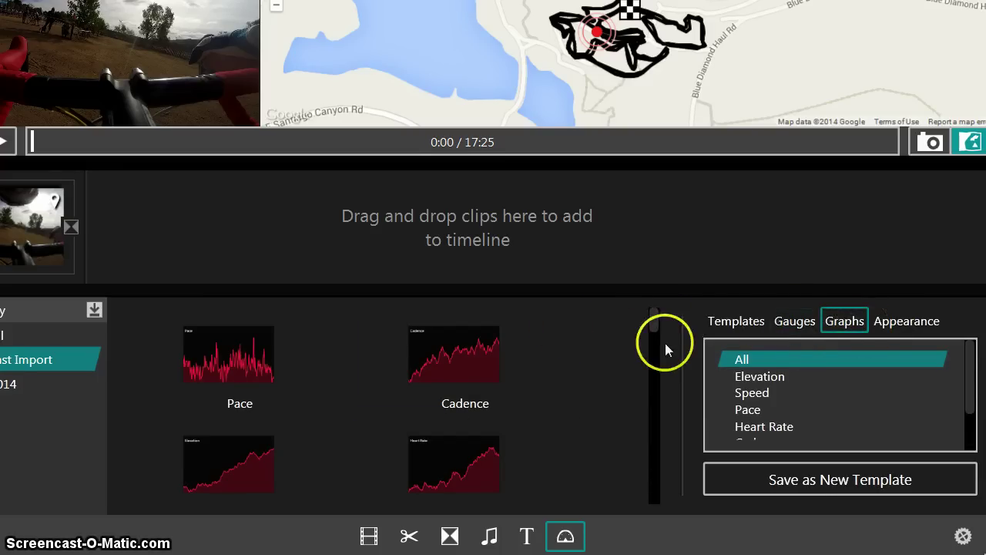
{"action": "left_click_drag", "start_coordinate": [656, 321], "coordinate": [660, 333]}
{"action": "scroll", "coordinate": [273, 443], "scroll_direction": "down", "scroll_amount": 1}
{"action": "mouse_move", "coordinate": [267, 450]}
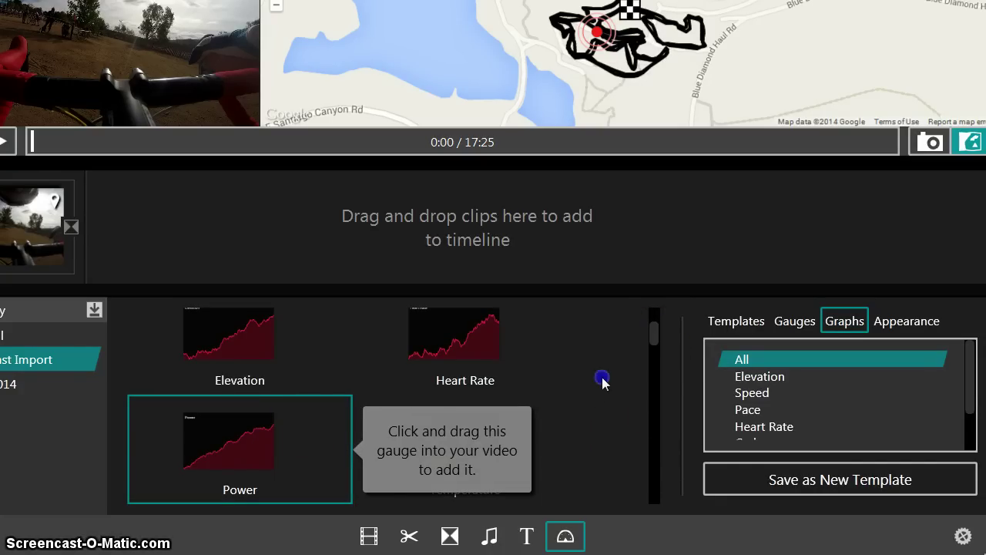
{"action": "scroll", "coordinate": [497, 347], "scroll_direction": "up", "scroll_amount": 1}
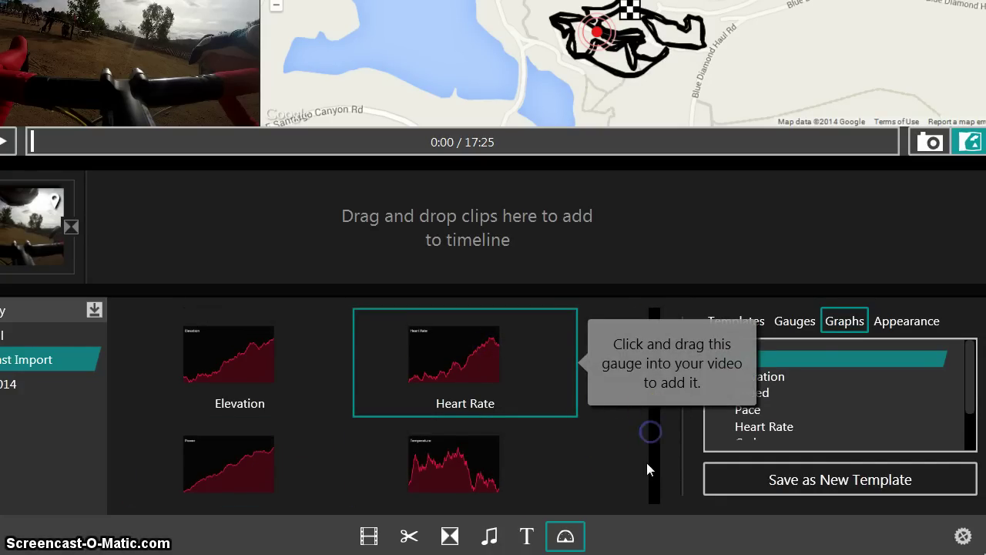
{"action": "left_click_drag", "start_coordinate": [652, 330], "coordinate": [655, 387]}
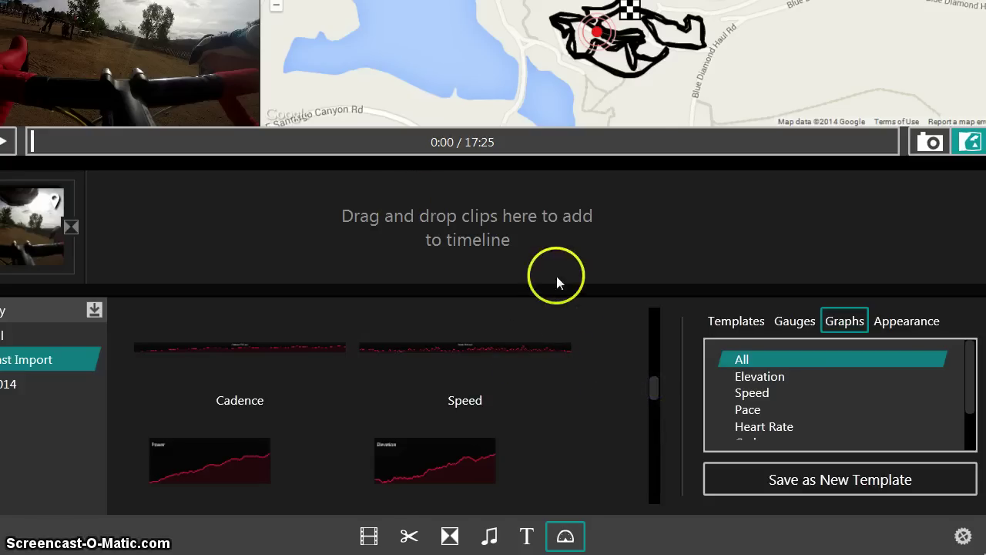
{"action": "left_click", "coordinate": [902, 323]}
- Review the overlay accent colours and templates, with the clip trimmed to 7:32 of 17:25
{"action": "left_click", "coordinate": [875, 345]}
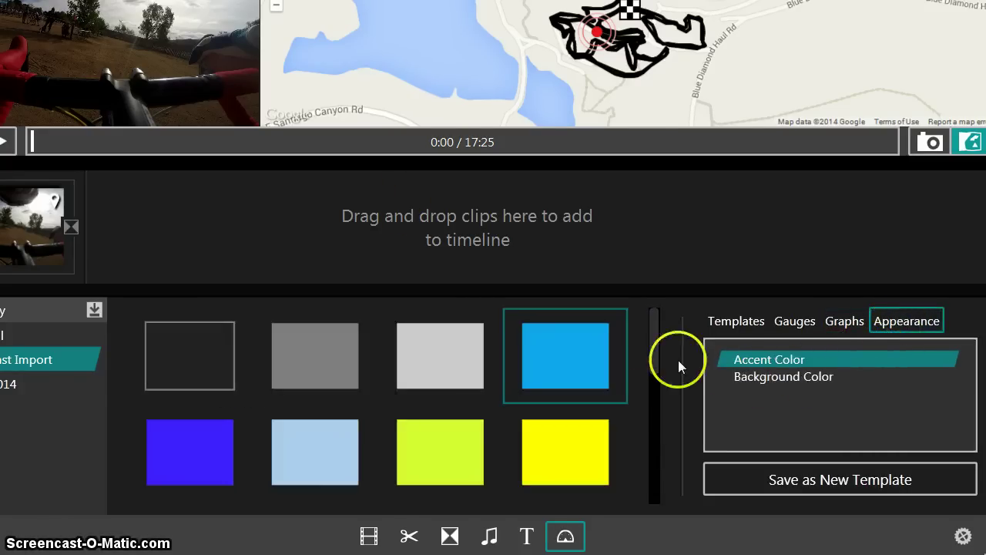
{"action": "left_click_drag", "start_coordinate": [654, 348], "coordinate": [700, 294]}
{"action": "left_click", "coordinate": [735, 322]}
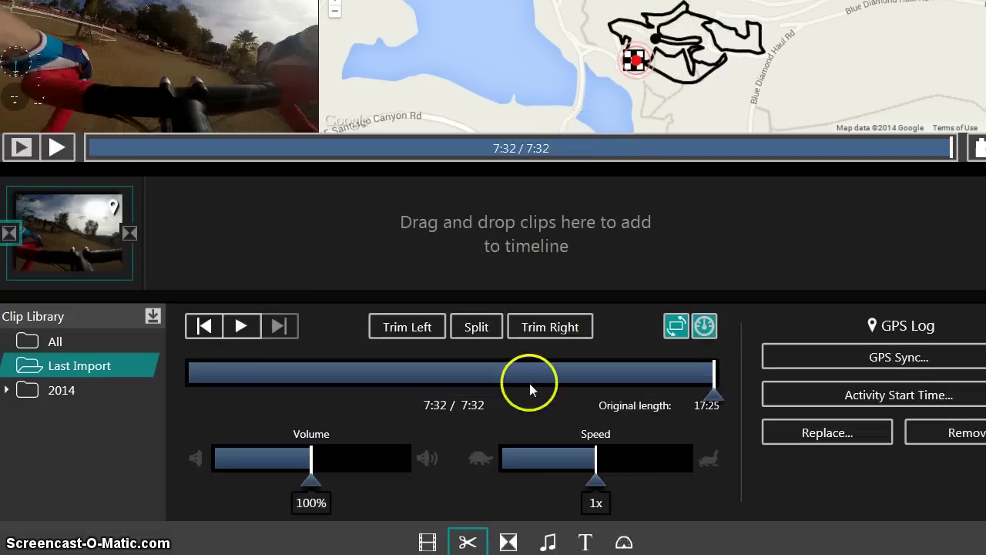
- Add the Fatboy Slim mp3 as a 7:30 soundtrack in Music Tracks
{"action": "left_click", "coordinate": [544, 541]}
{"action": "left_click", "coordinate": [869, 487]}
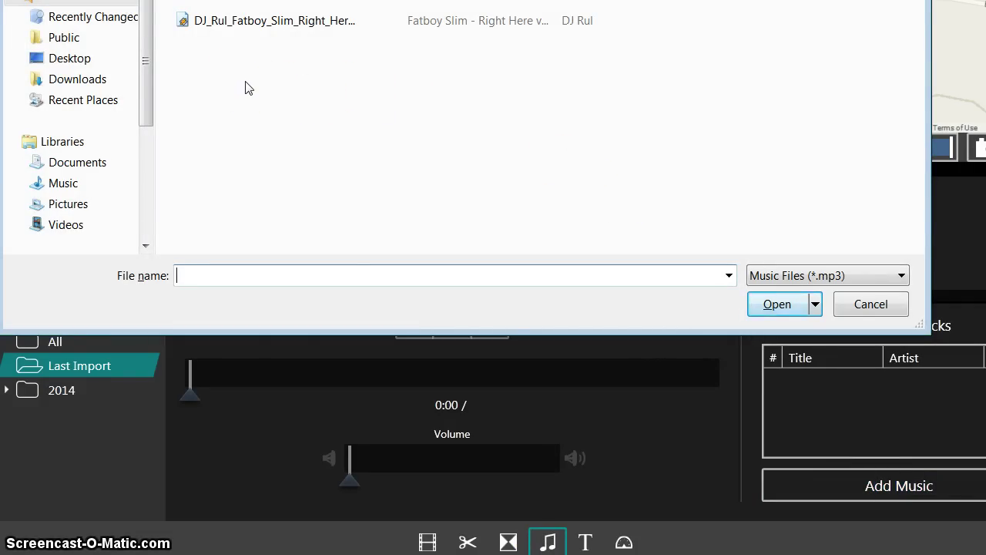
{"action": "double_click", "coordinate": [275, 20]}
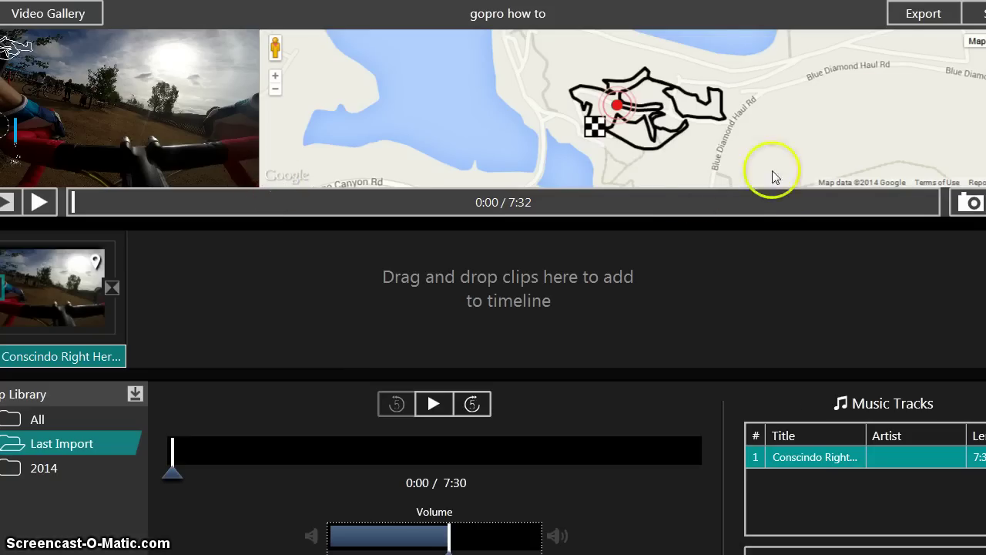
- Export 'gopro how to' as a 1080p, 30 fps MP4 to the Videos folder
{"action": "left_click", "coordinate": [938, 17]}
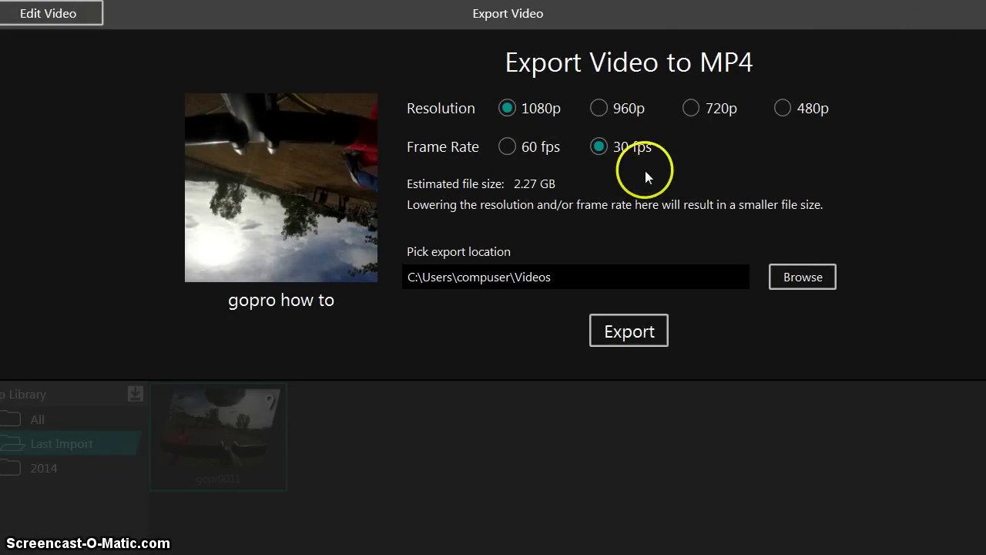
{"action": "left_click", "coordinate": [630, 333]}
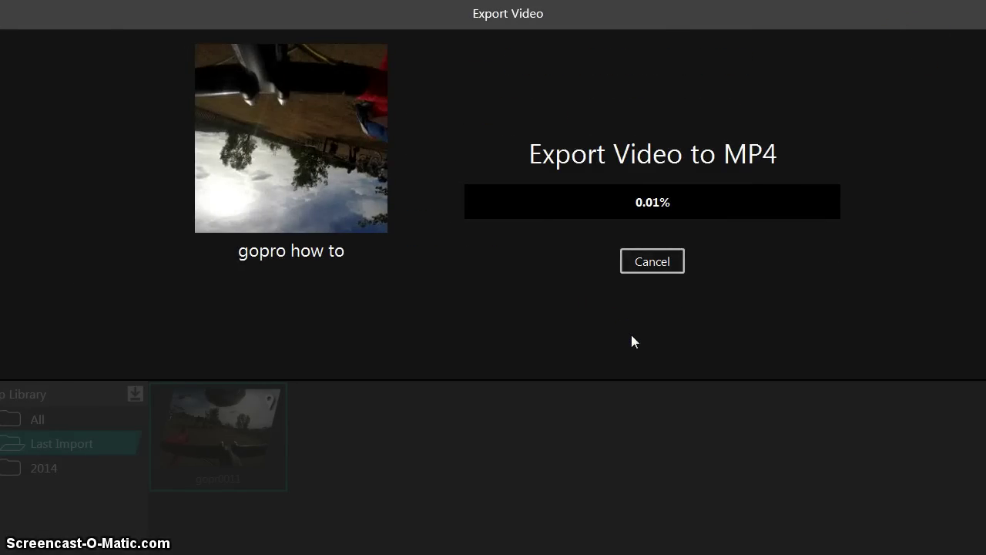